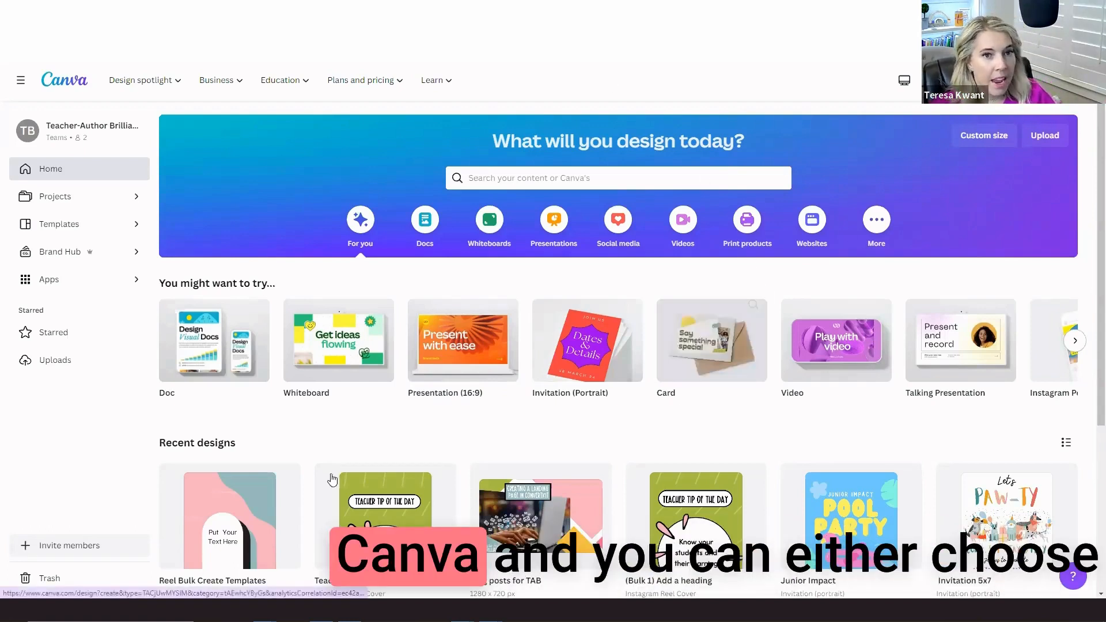
- Search the design types for "Reel", create an Instagram Reel Cover (Portrait) design, and show the available design styles
left_click(984, 135)
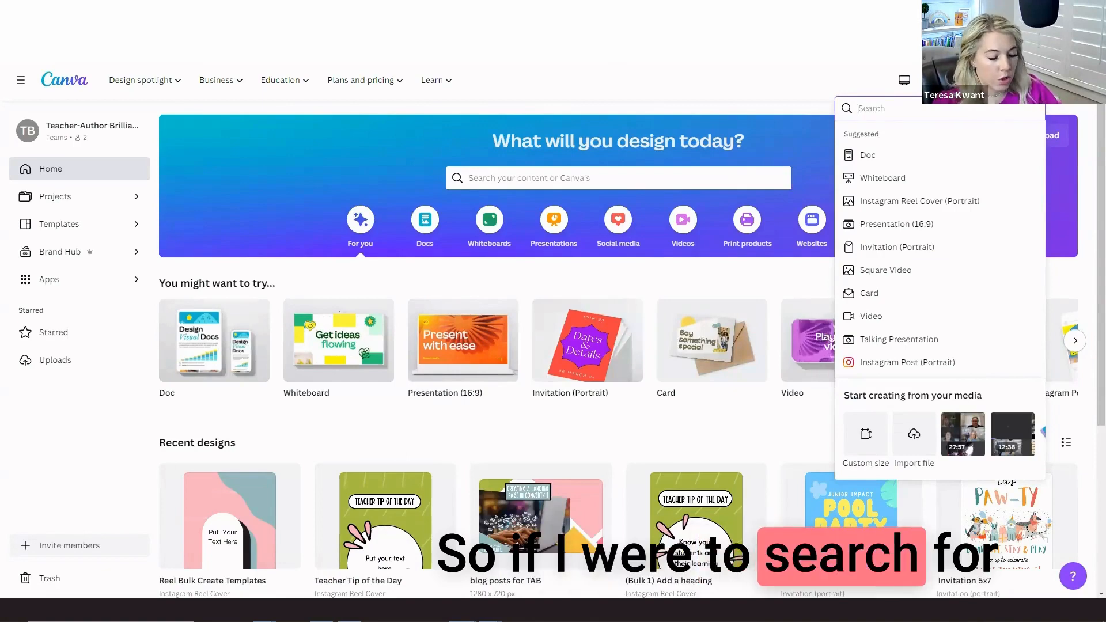
type("R")
key("Caps_Lock")
type("eel")
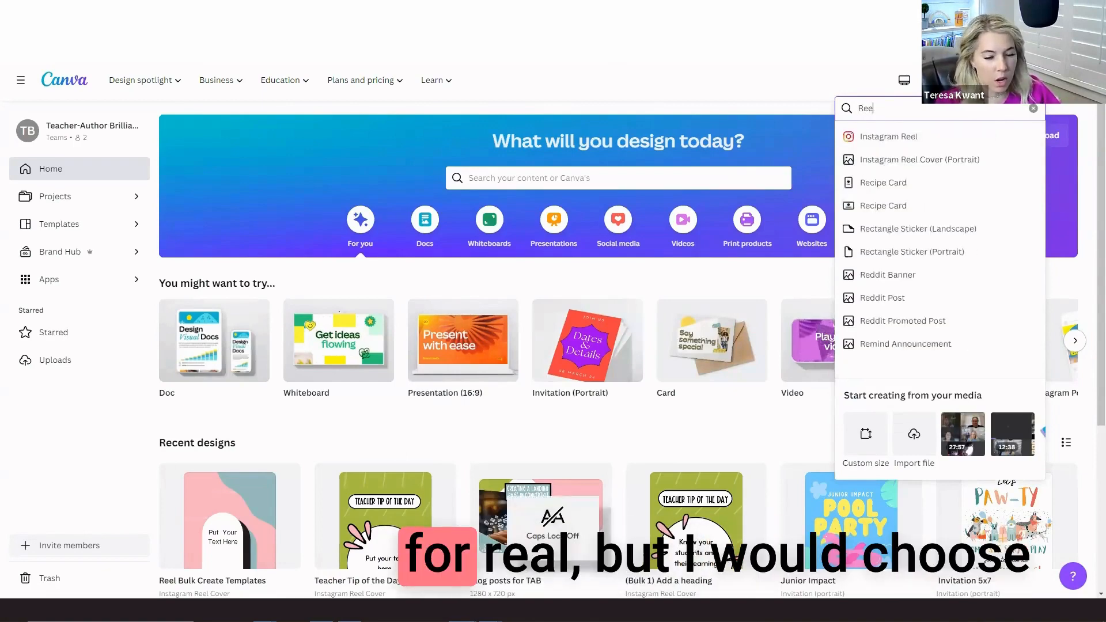
key("BackSpace")
key("BackSpace")
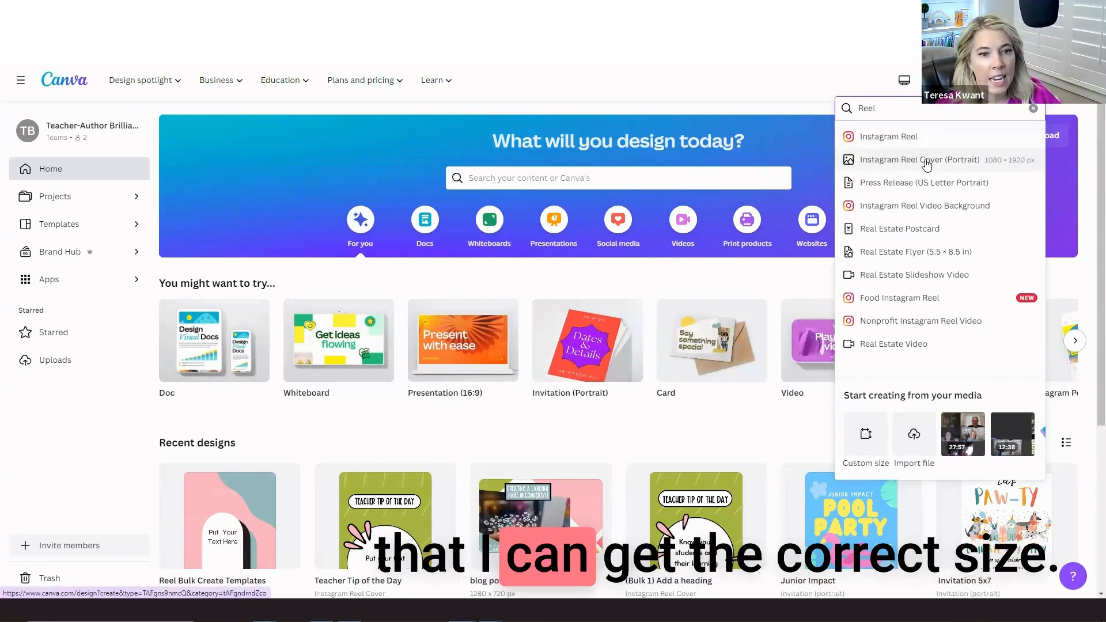
left_click(924, 161)
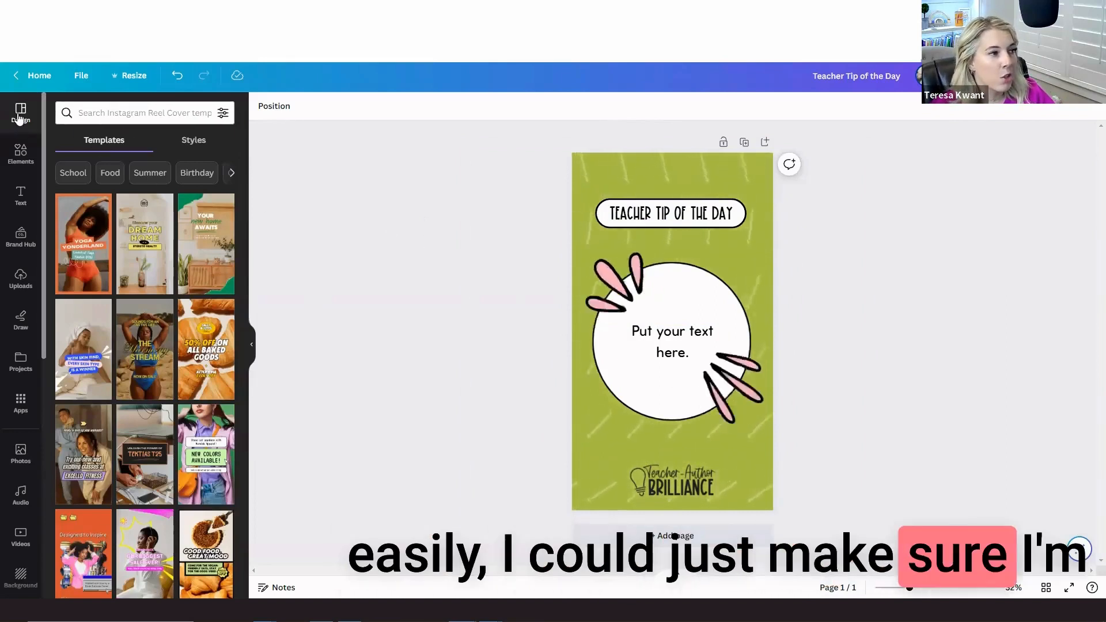
left_click(210, 142)
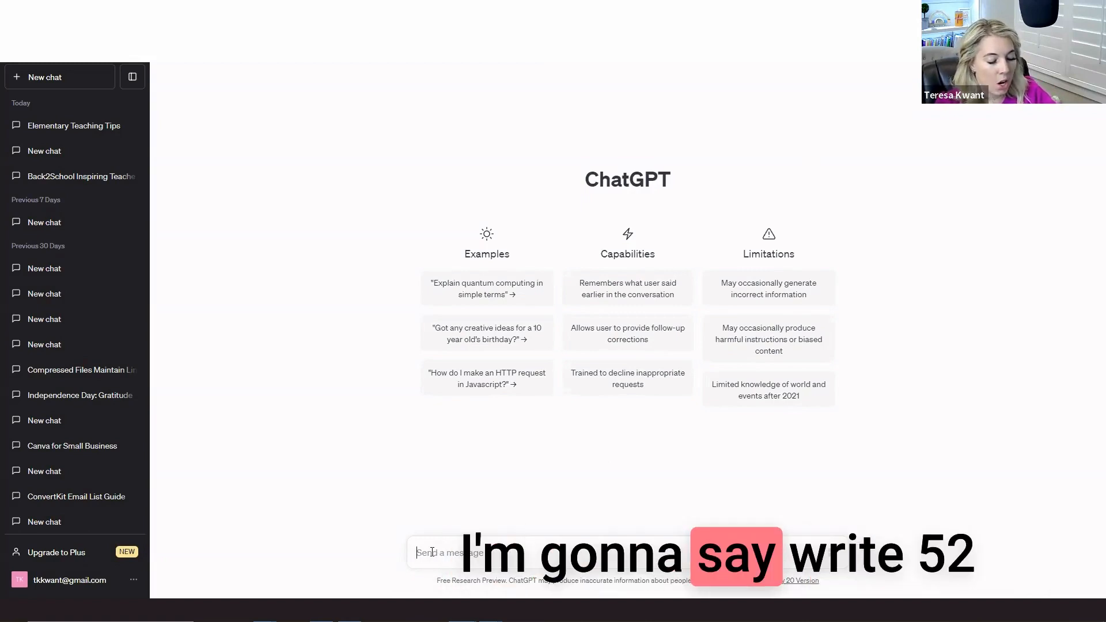
- In ChatGPT, submit the prompt "write 52 tips for elementary school teachers present it in a column table format"
type("write 52 t")
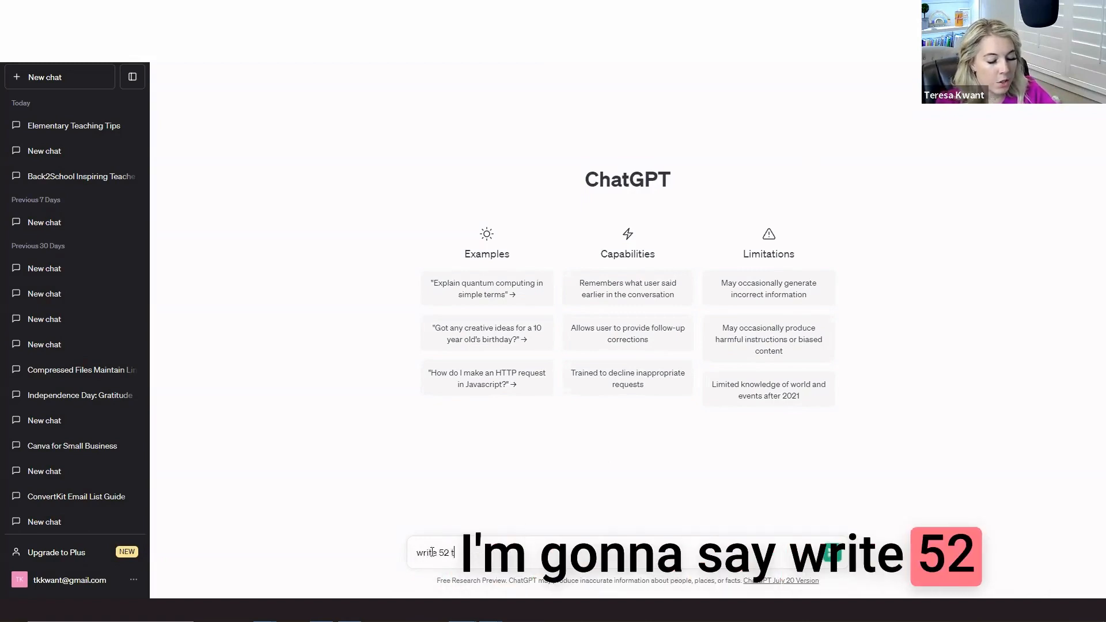
type("ips for elementa")
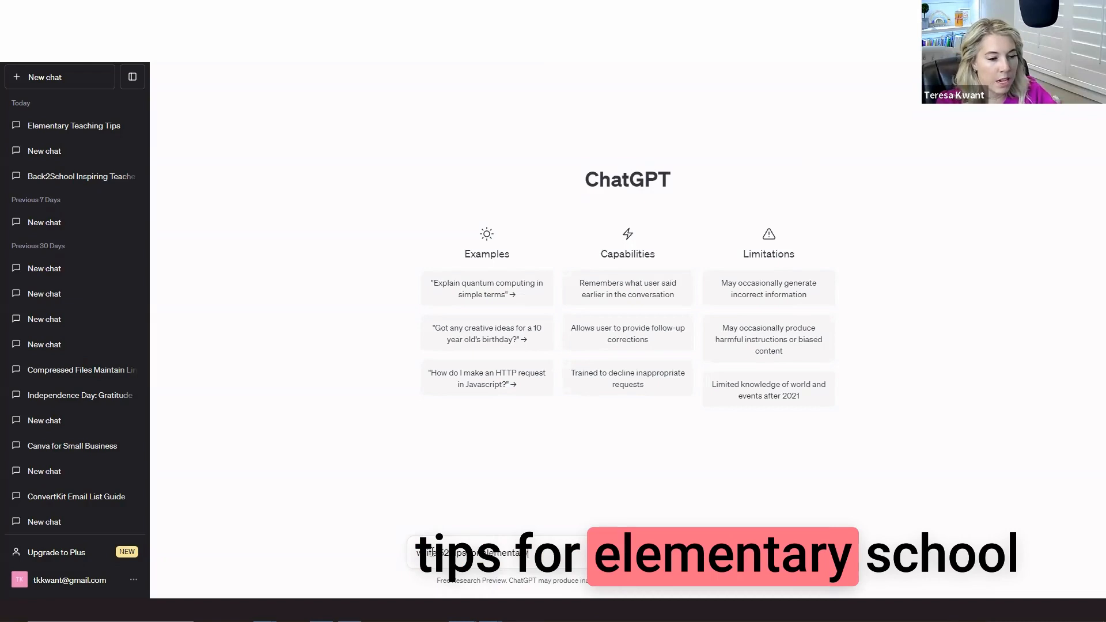
type("ry school teach")
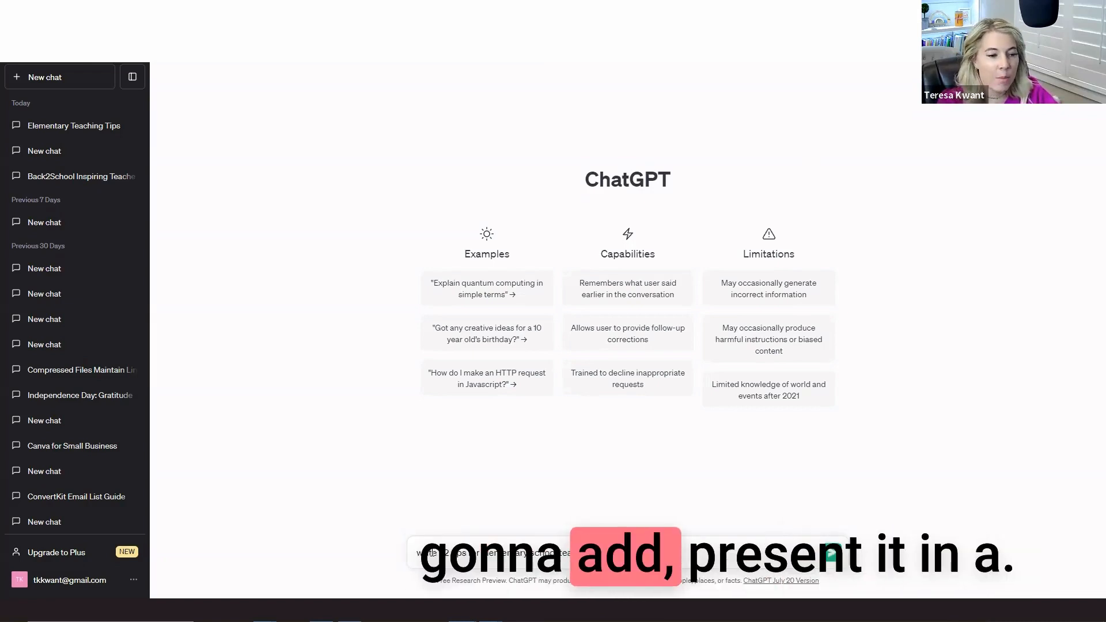
key("BackSpace")
key("BackSpace")
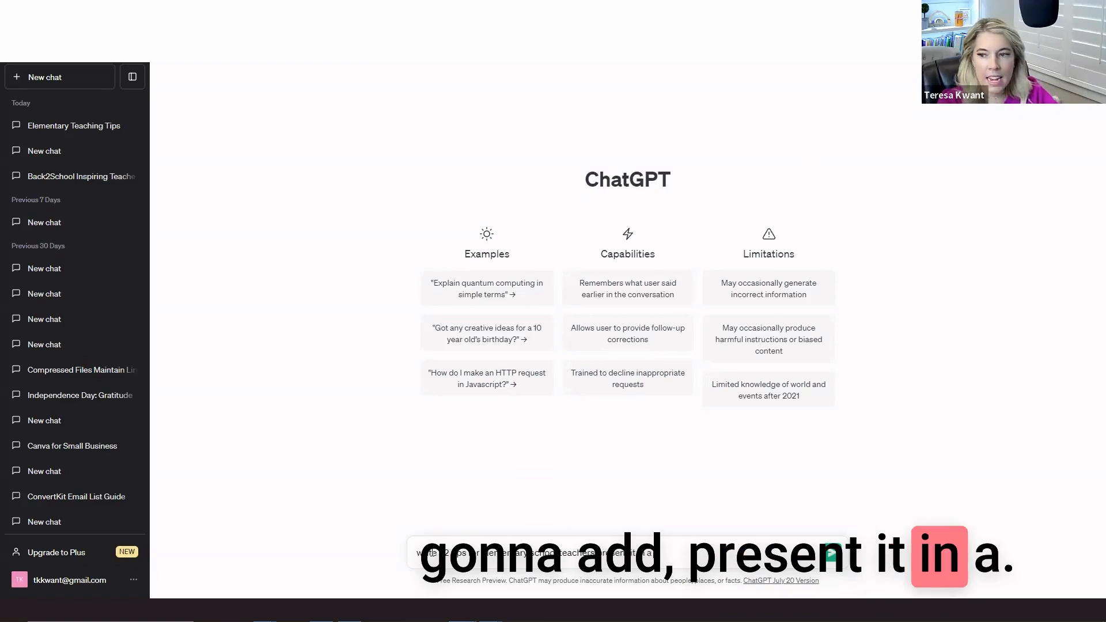
type("colum")
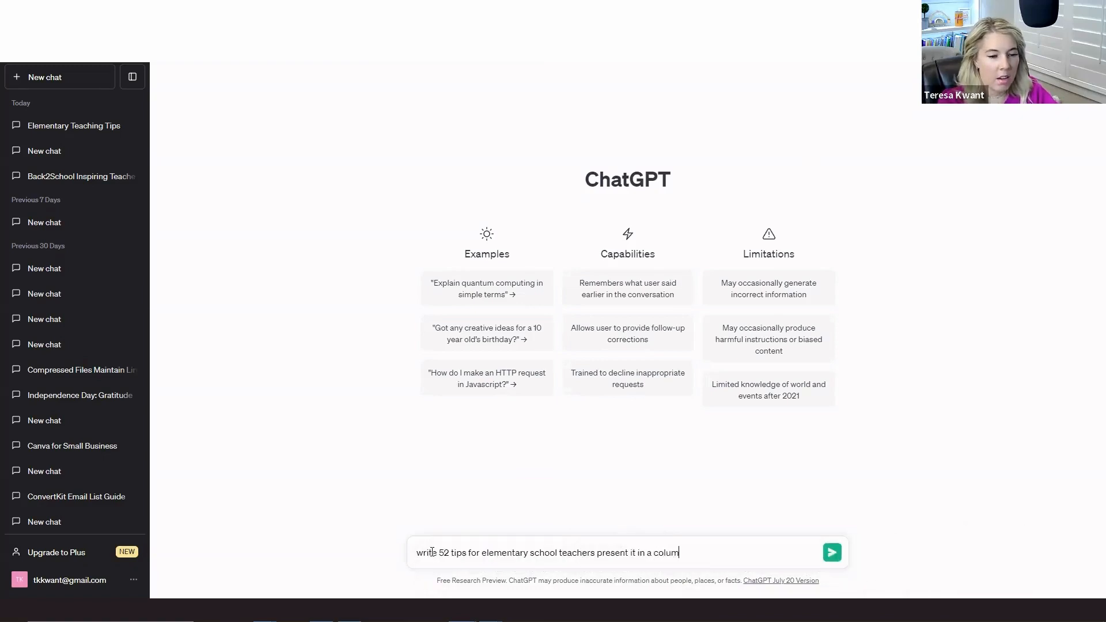
type("n table")
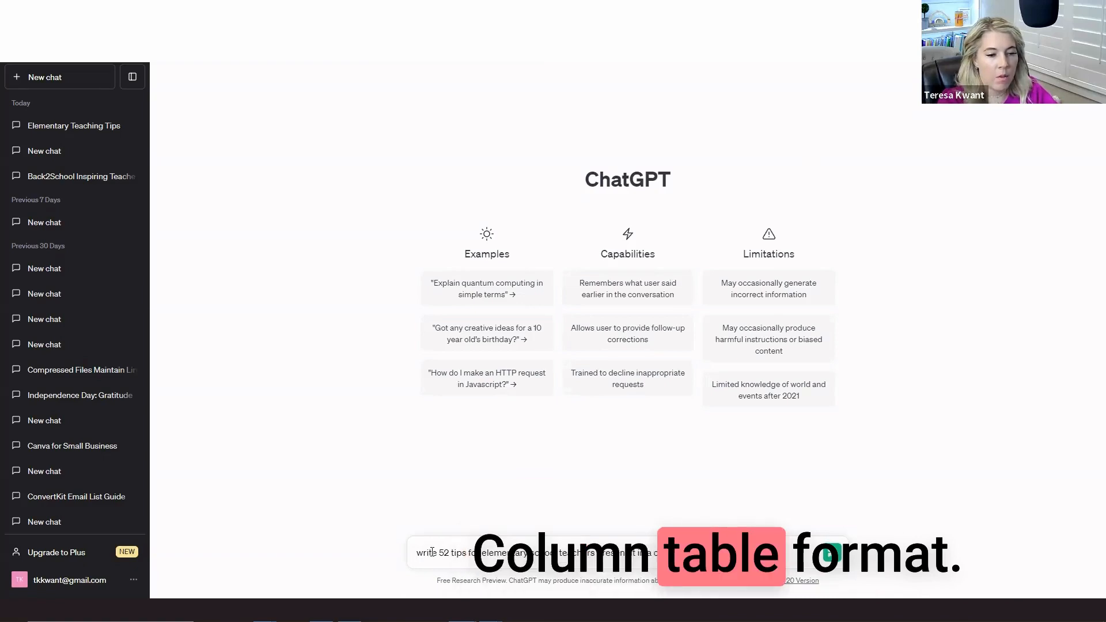
type(" format")
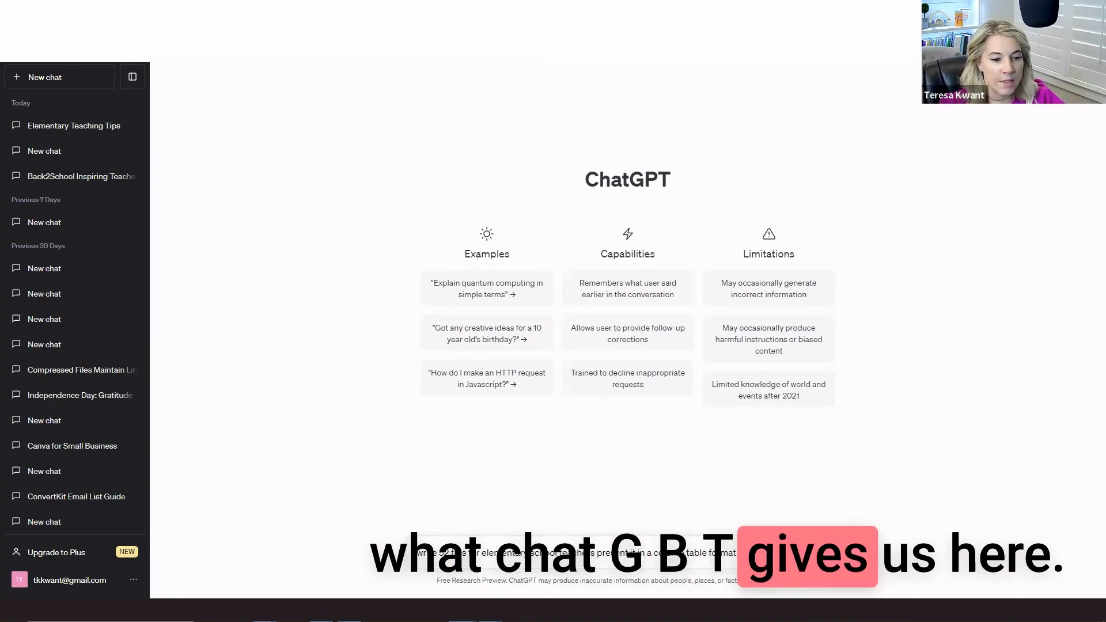
left_click(833, 554)
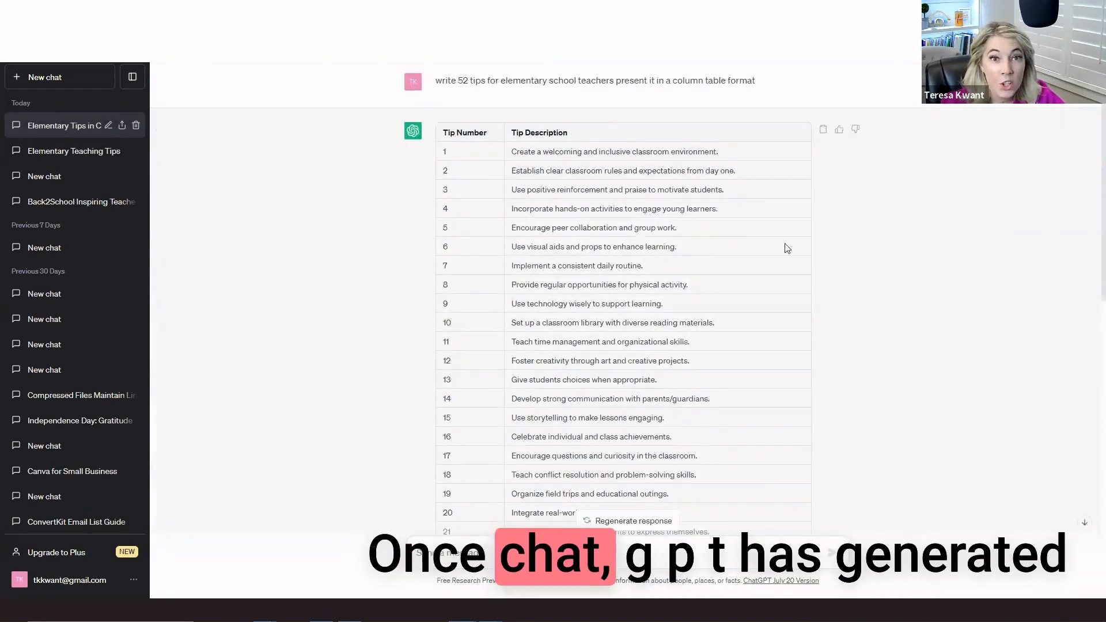
- Copy the entire generated tips table, from the header row through tip 52
scroll(375, 262, "down", 10)
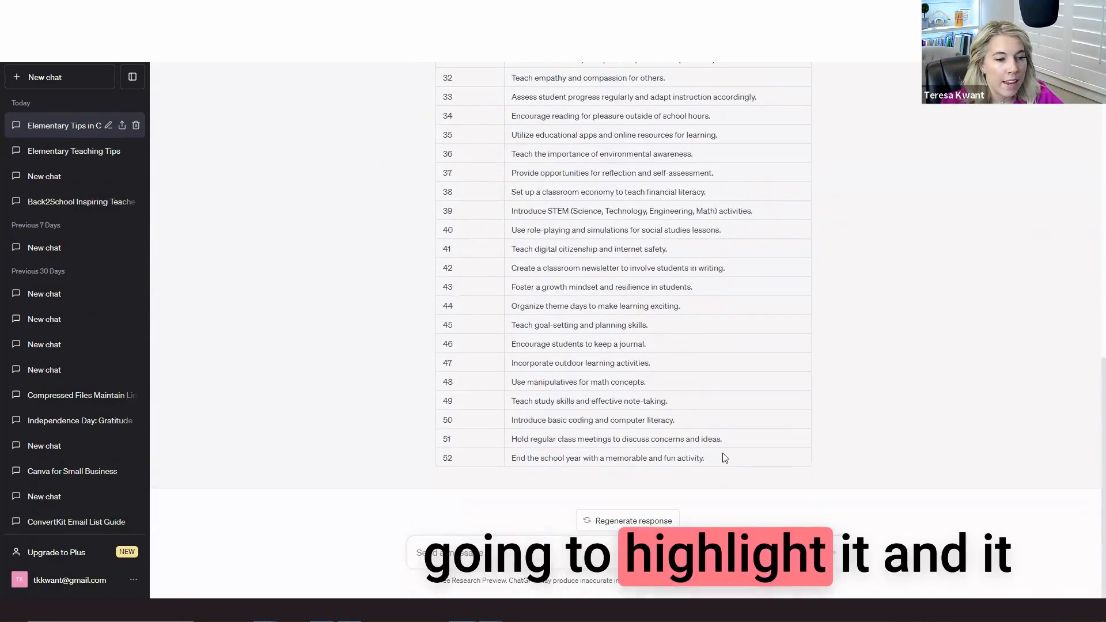
left_click_drag(723, 458, 515, 424)
left_click_drag(512, 416, 460, 129)
right_click(461, 130)
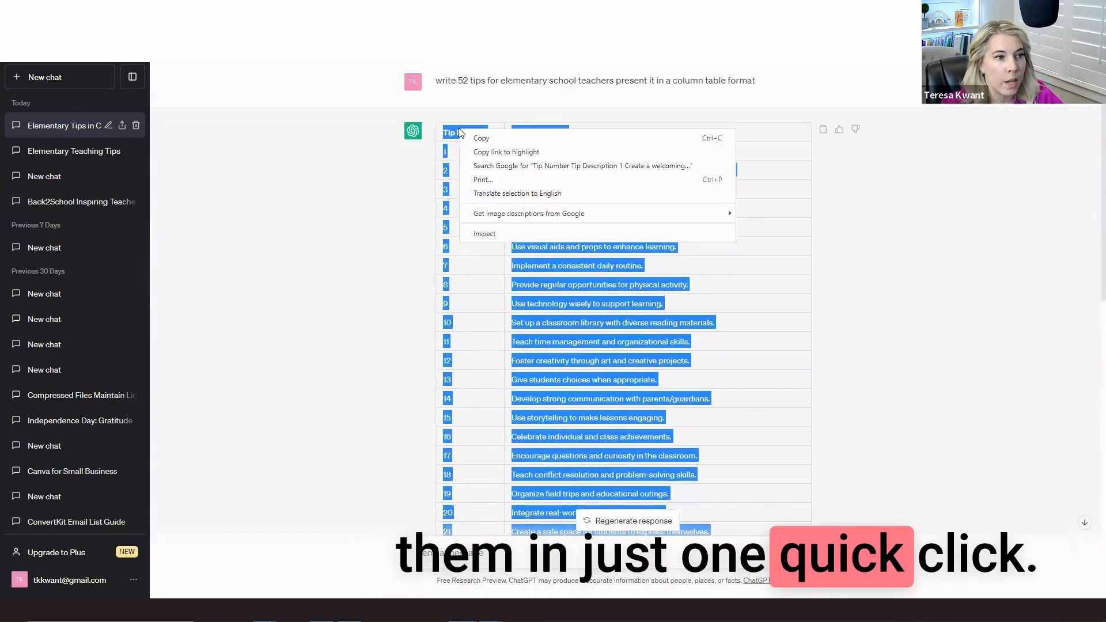
left_click(470, 138)
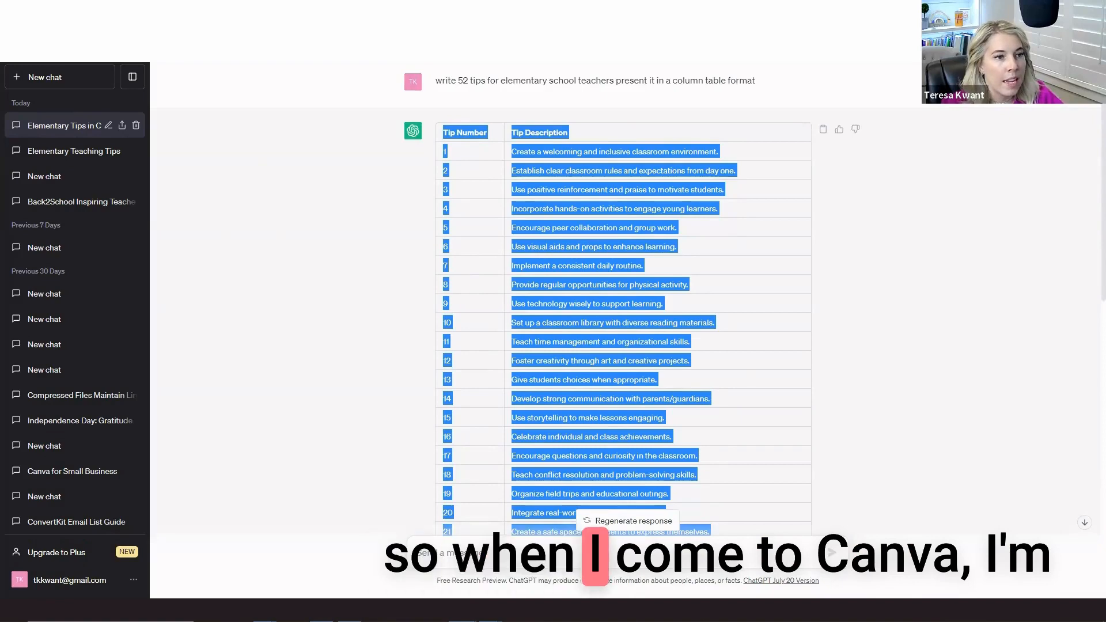
- Switch to the Teacher Tip of the Day design in Canva, search the apps for "bulk create", and open Bulk create
left_click(369, 10)
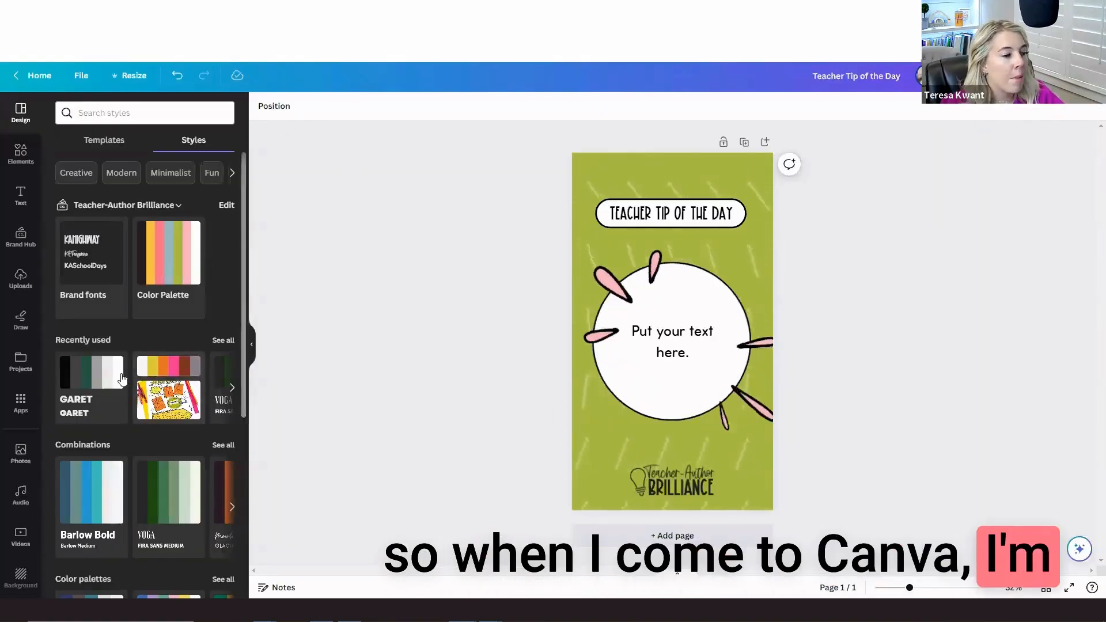
scroll(34, 467, "down", 3)
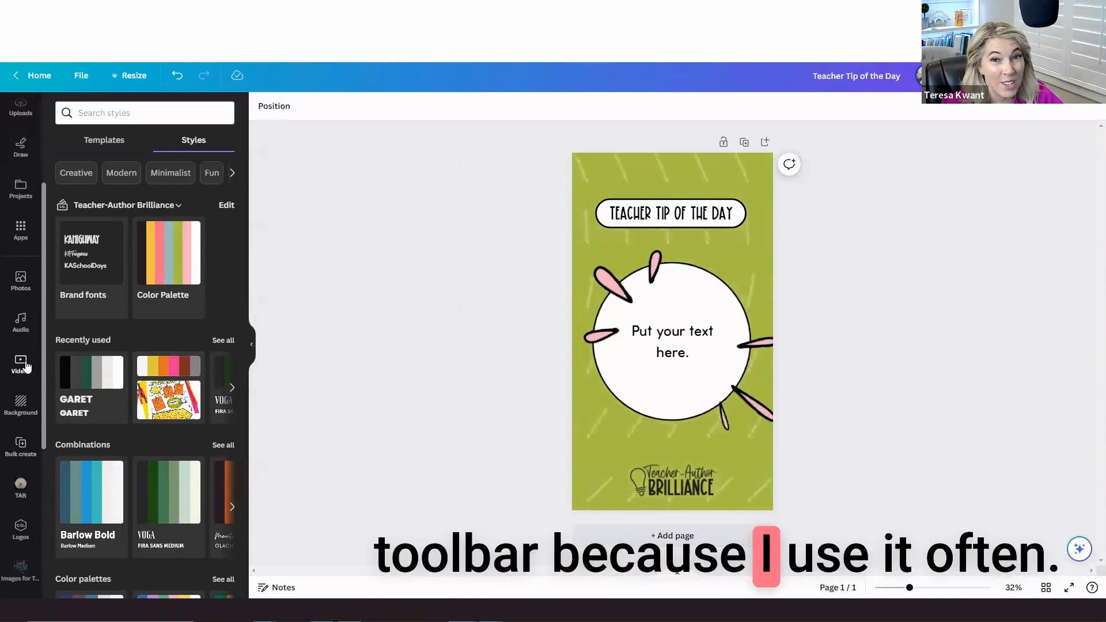
left_click(20, 226)
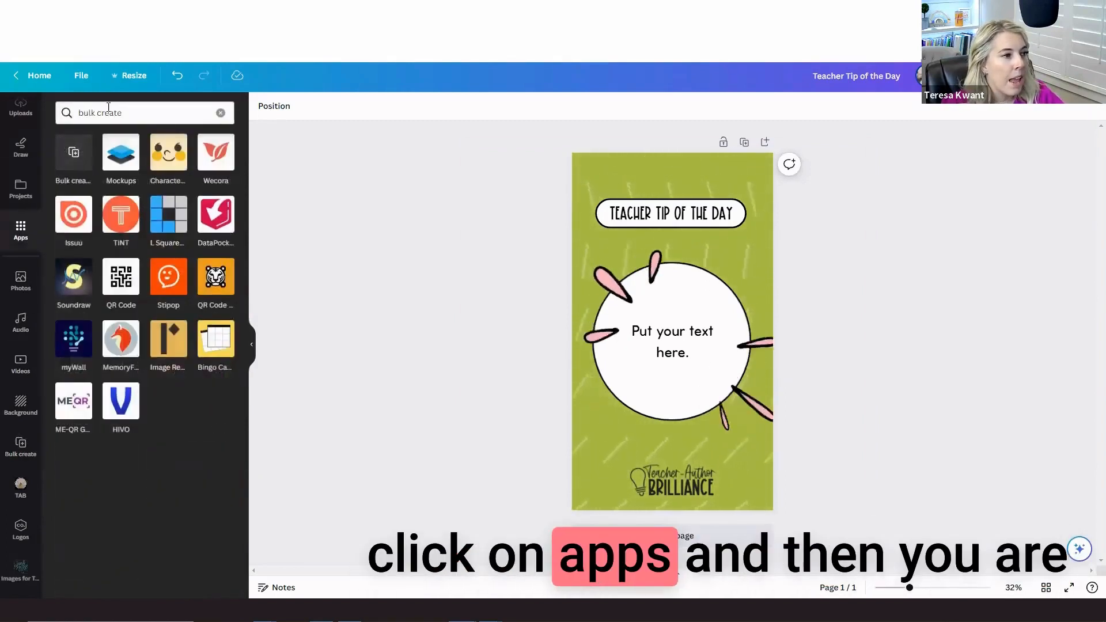
left_click(220, 113)
type("bulk")
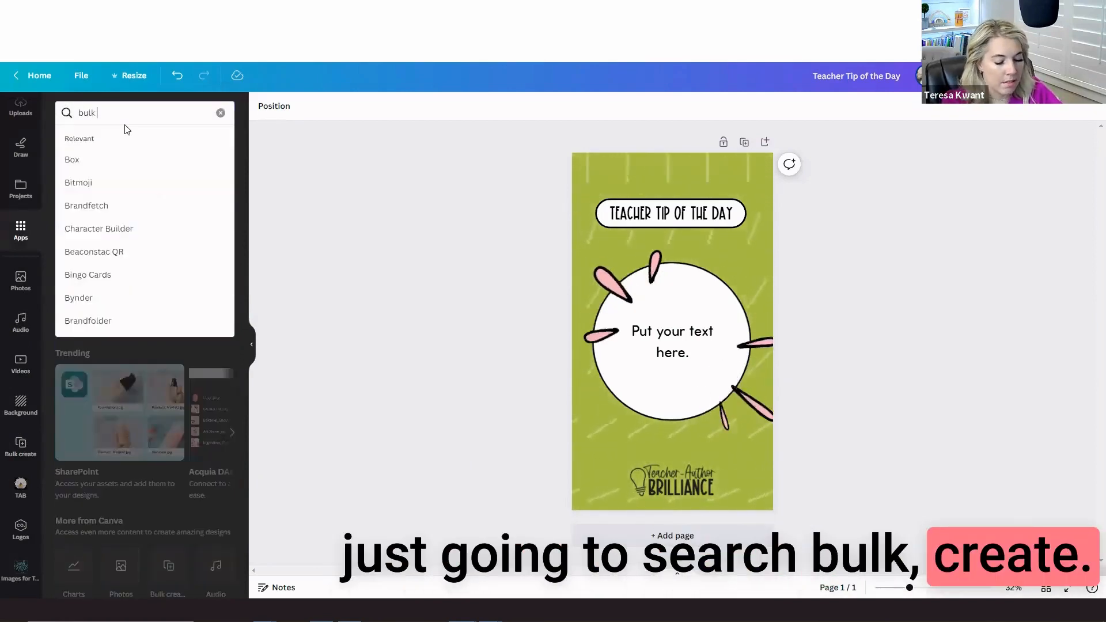
type(" create")
key("Return")
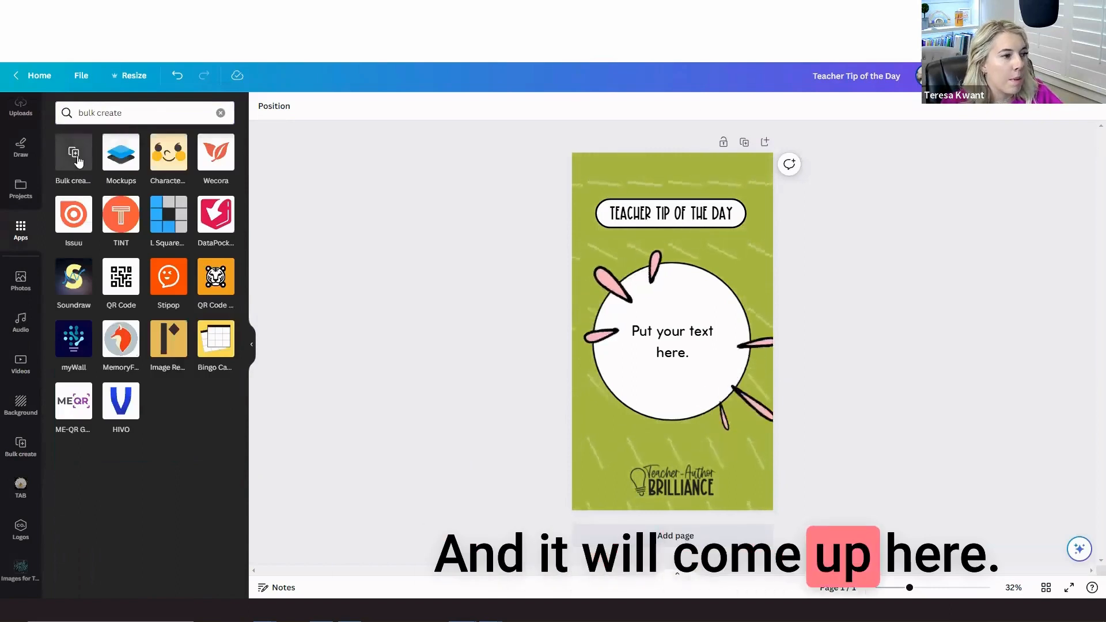
left_click(74, 154)
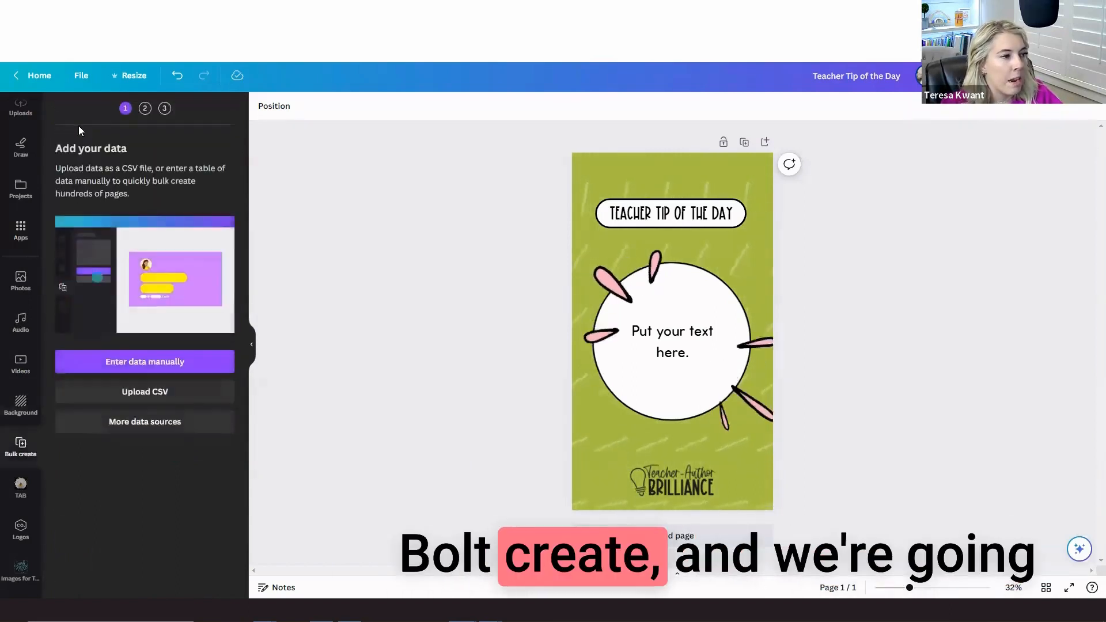
- Paste the copied tips into the manual data table, delete the Tip Number column, and accept the data
left_click(132, 360)
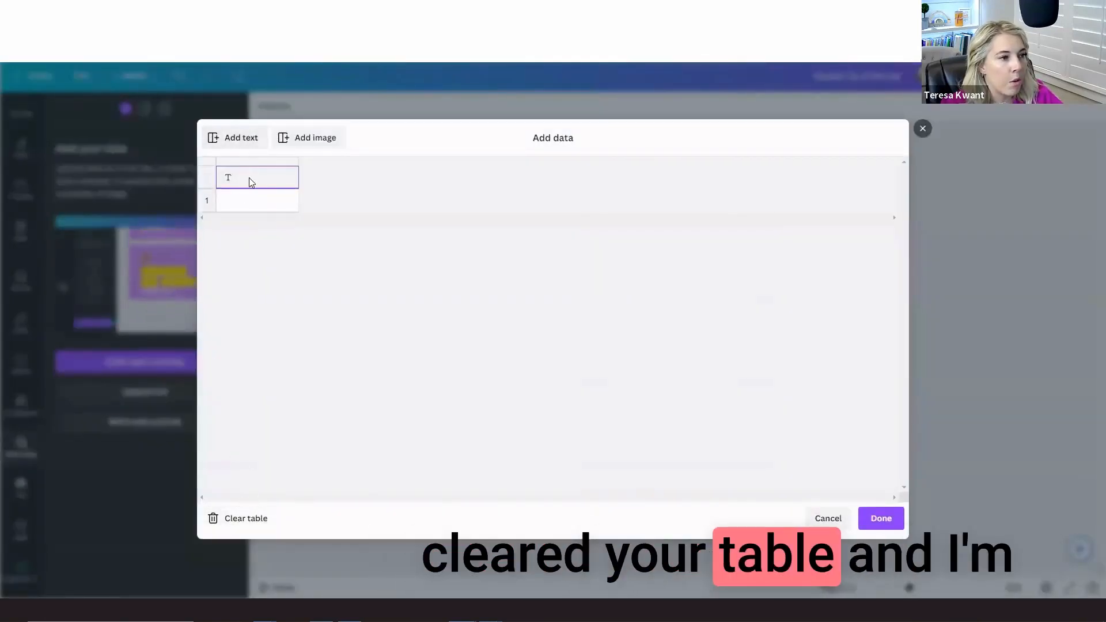
key("ctrl+v")
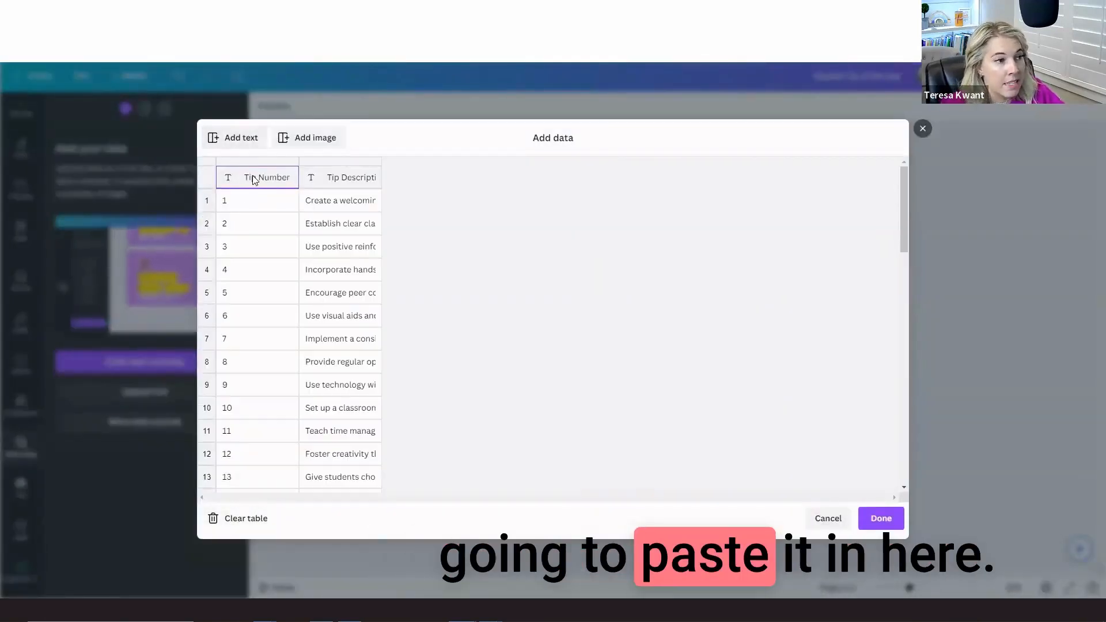
right_click(246, 182)
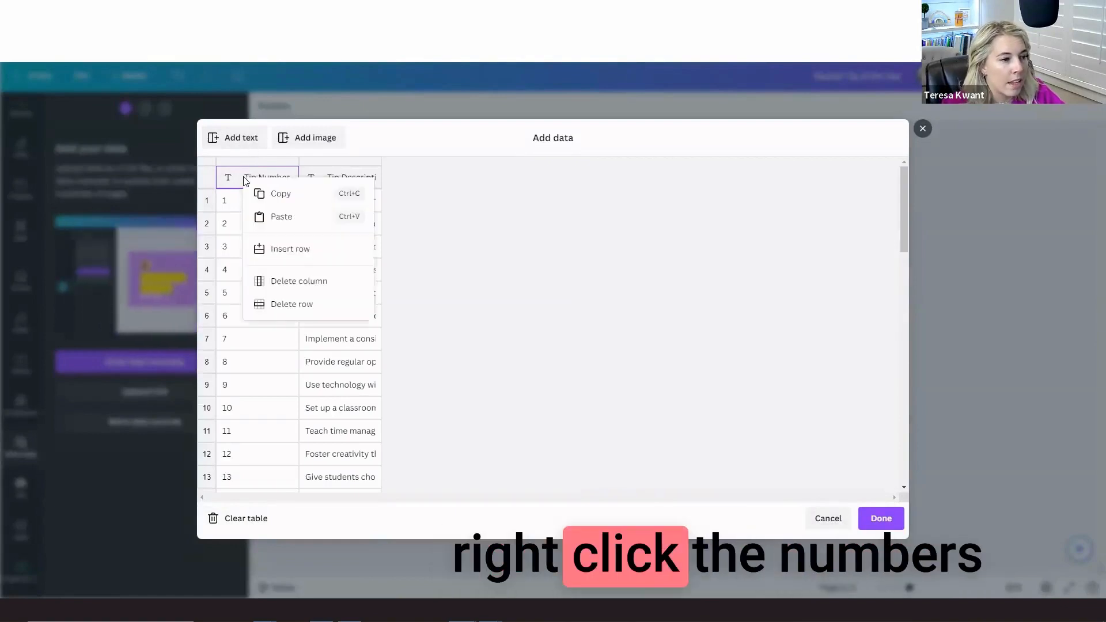
left_click(262, 279)
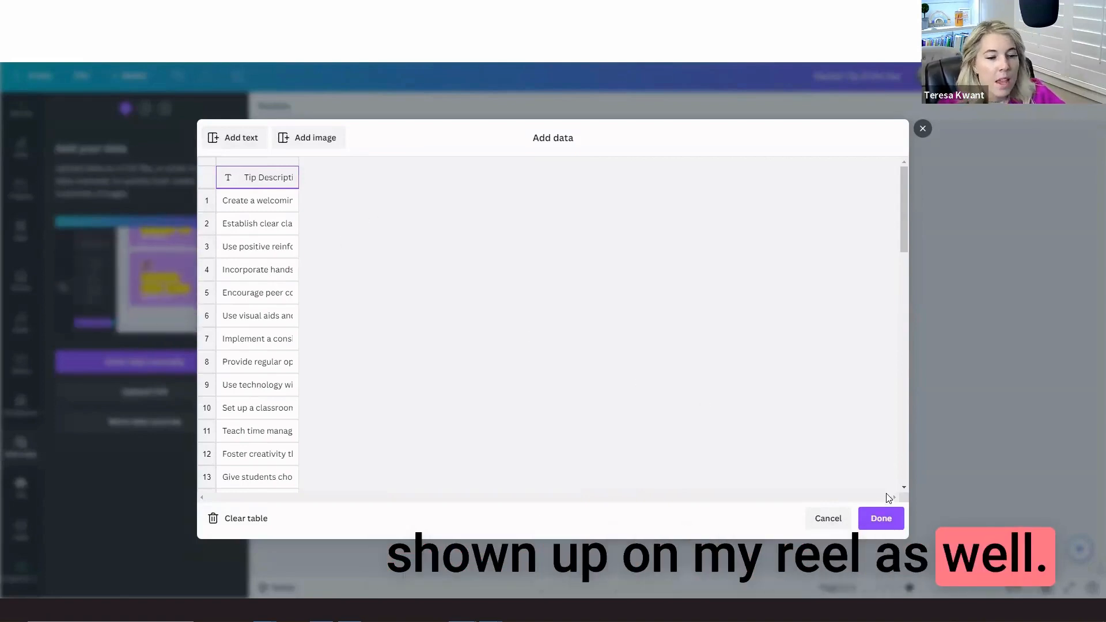
left_click(891, 517)
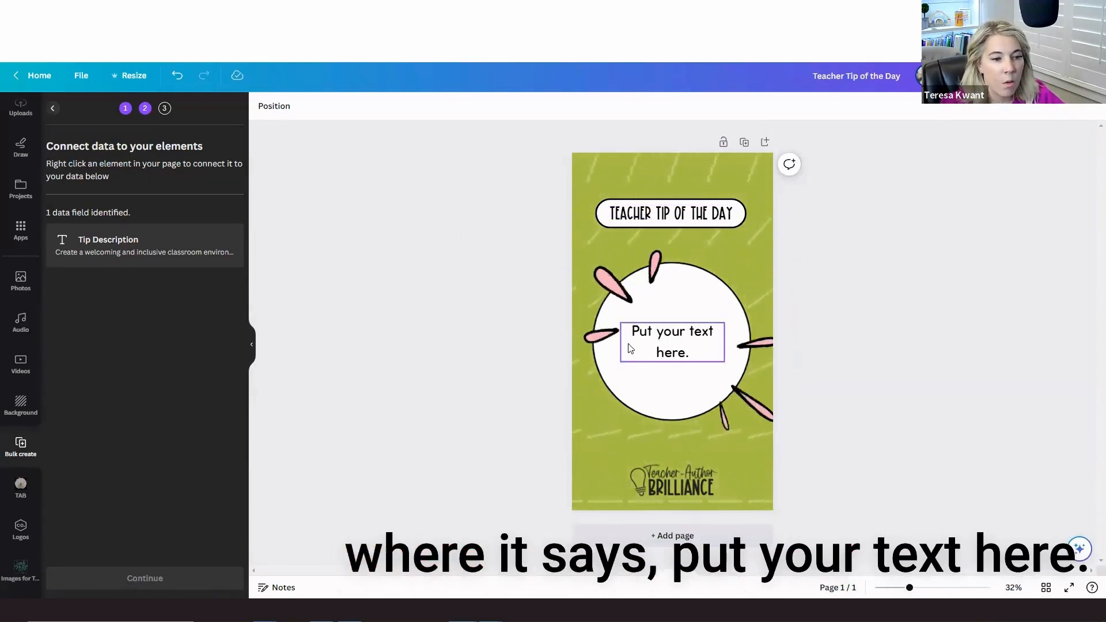
- Connect the "Put your text here." text box to the Tip Description data field and generate the bulk pages
right_click(657, 345)
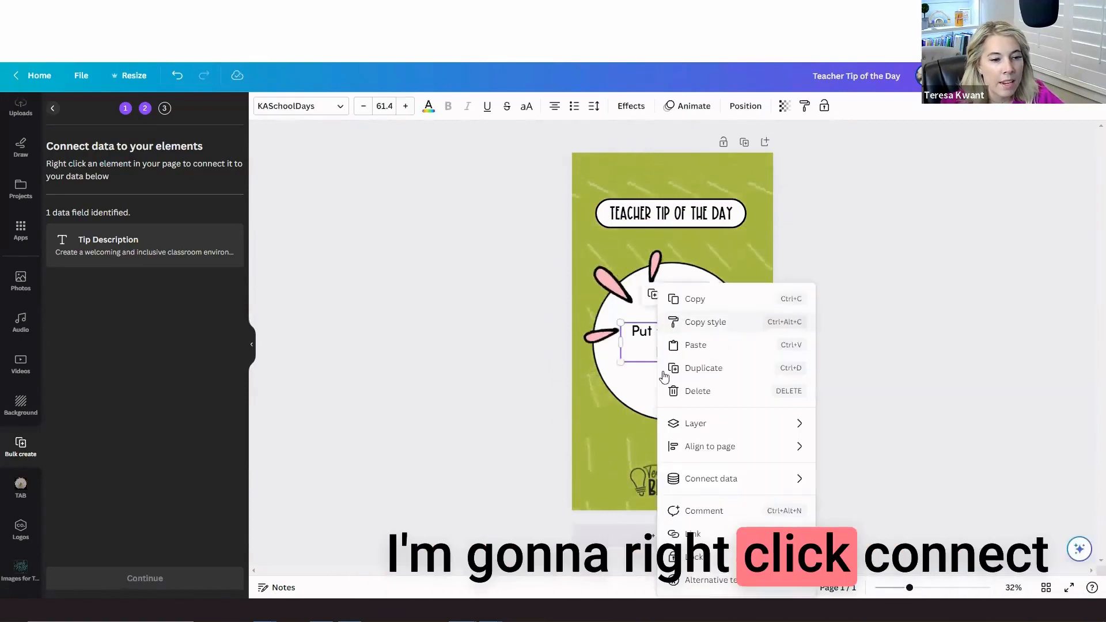
mouse_move(698, 484)
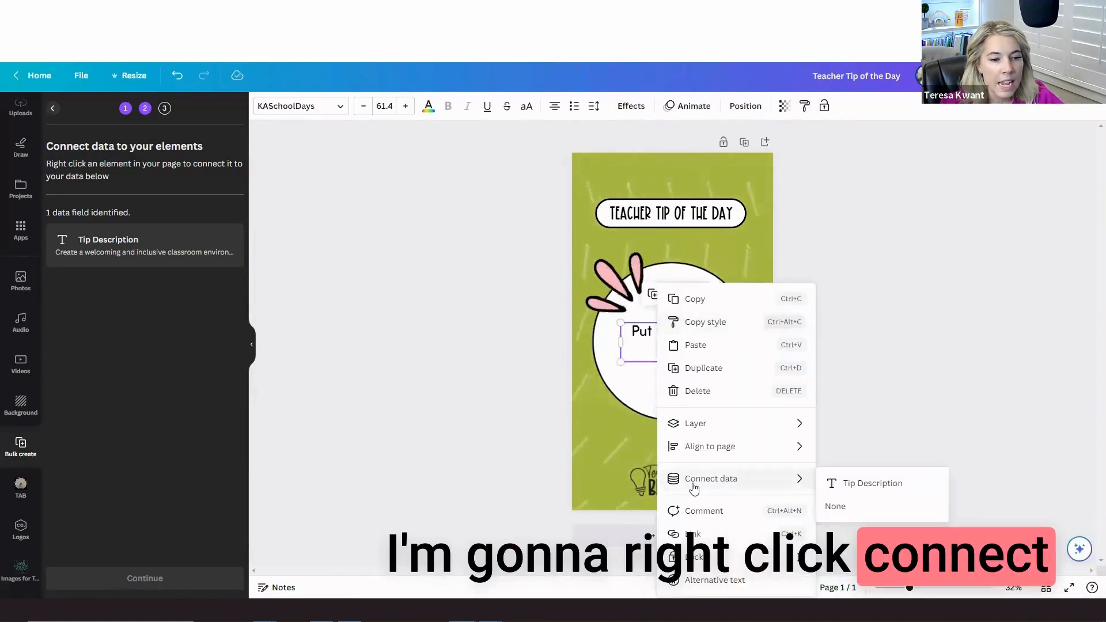
left_click(873, 486)
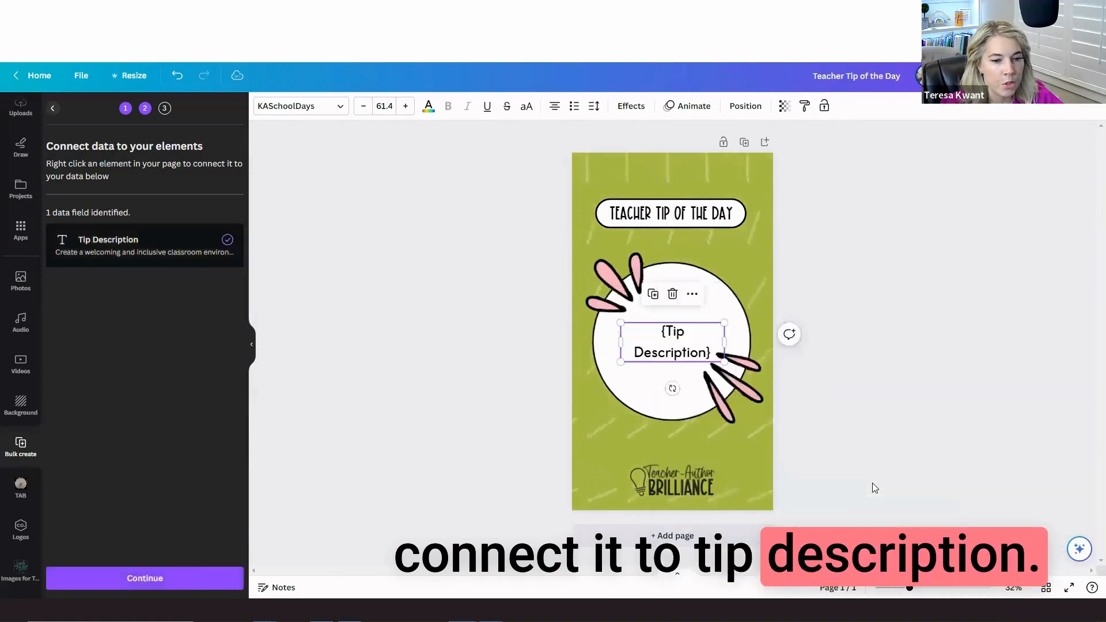
left_click(157, 582)
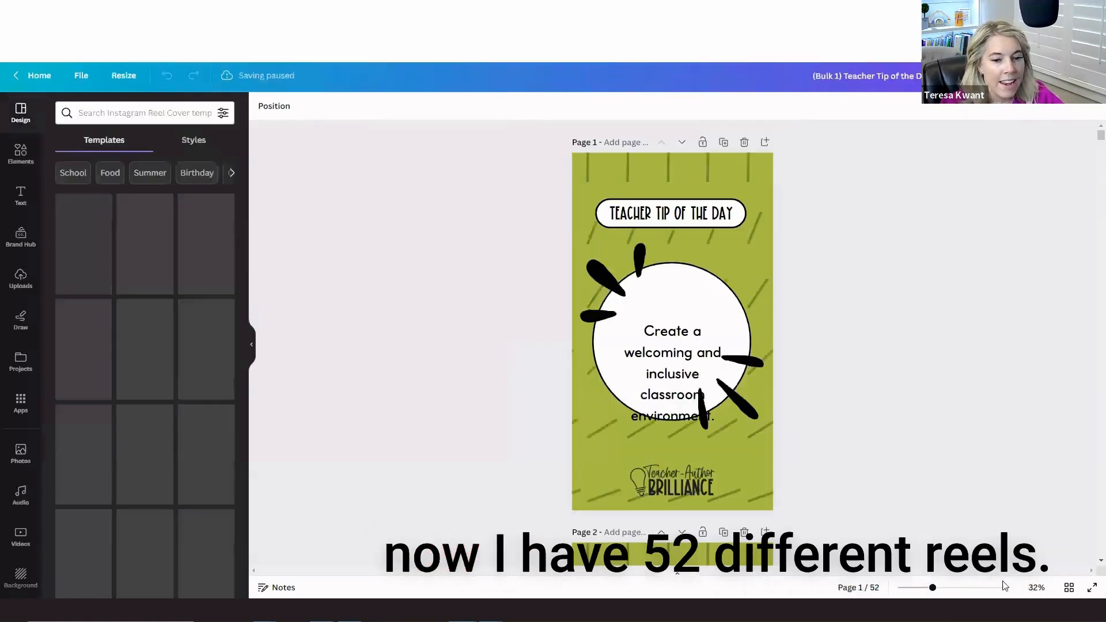
- Look through the generated reel covers in grid view, and reopen page 1 in the editor
left_click(1046, 588)
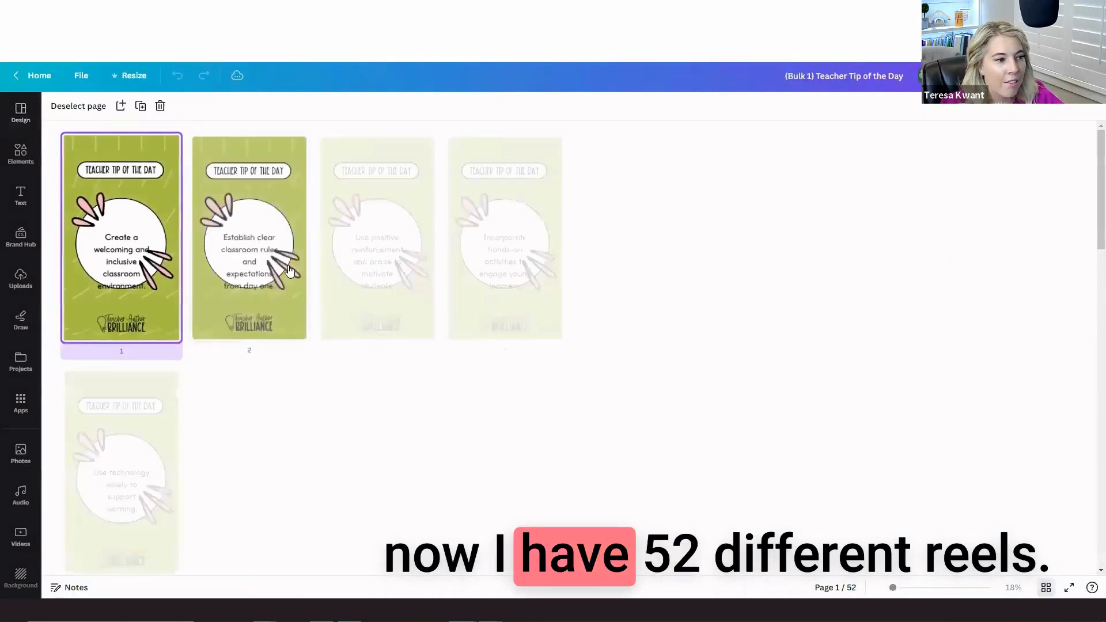
scroll(484, 304, "down", 3)
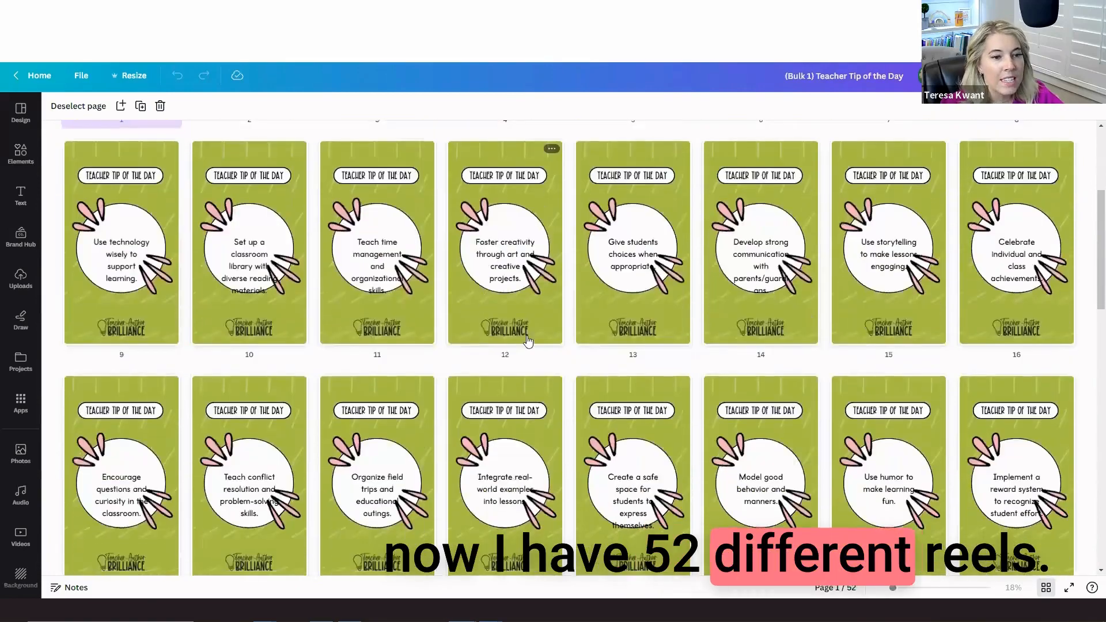
scroll(568, 355, "up", 4)
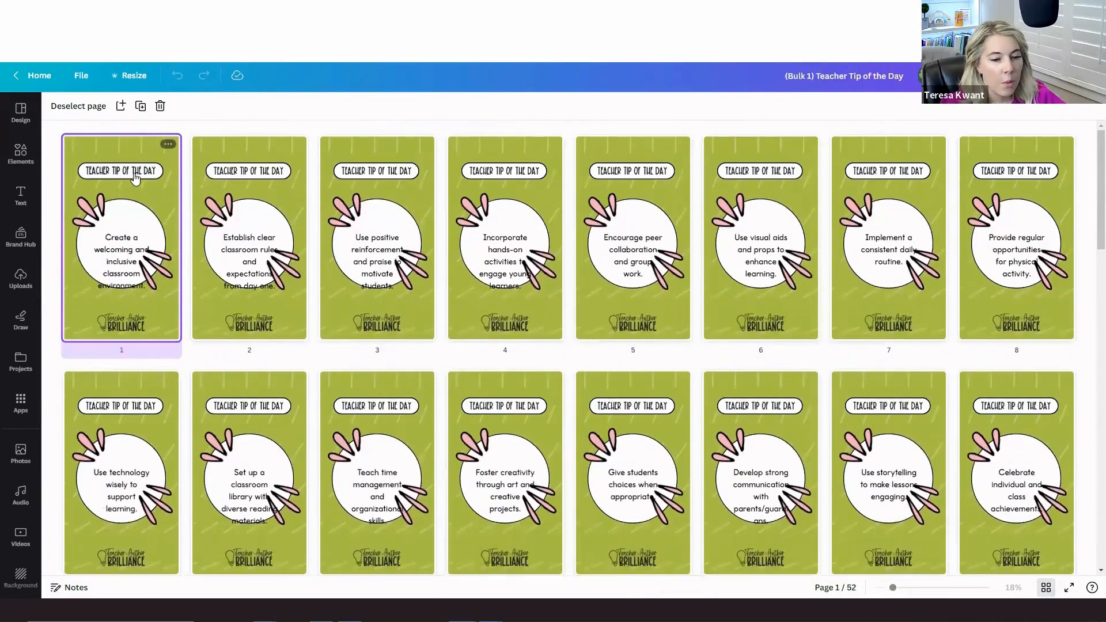
double_click(125, 183)
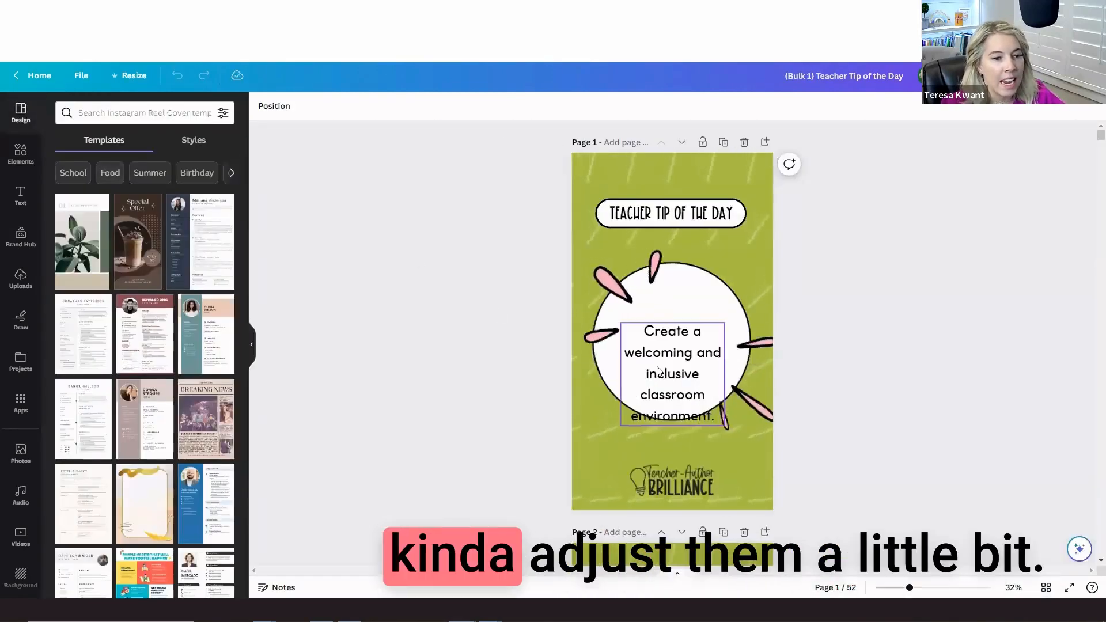
- Move the tip text on page 1 up into the white circle, shrink it to fit, and center it
left_click_drag(658, 341, 655, 338)
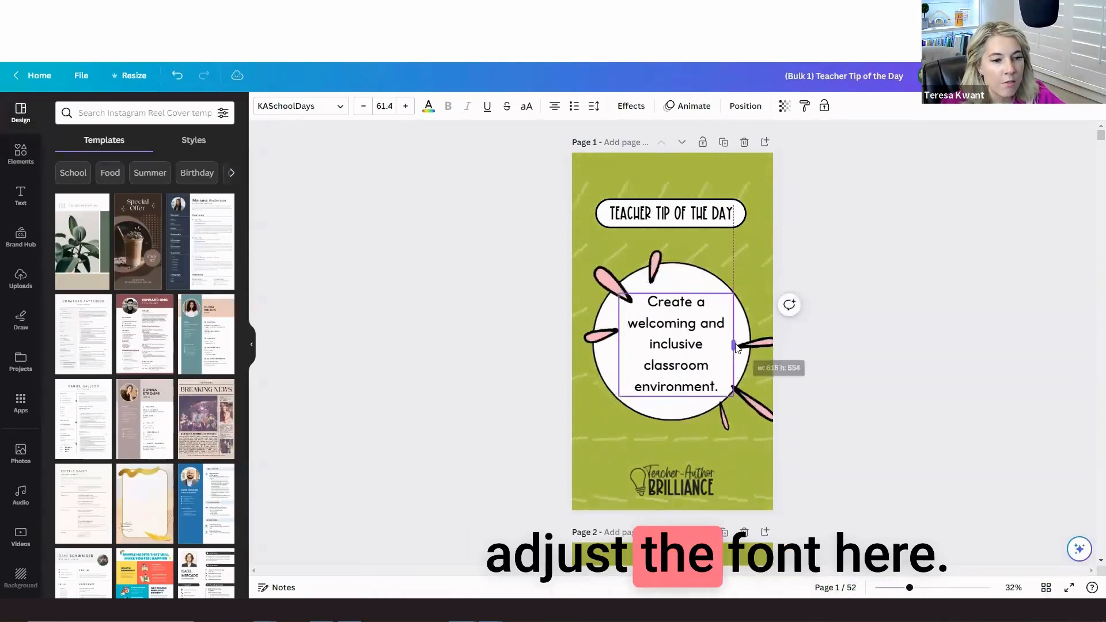
left_click_drag(735, 344, 674, 348)
left_click_drag(725, 393, 684, 358)
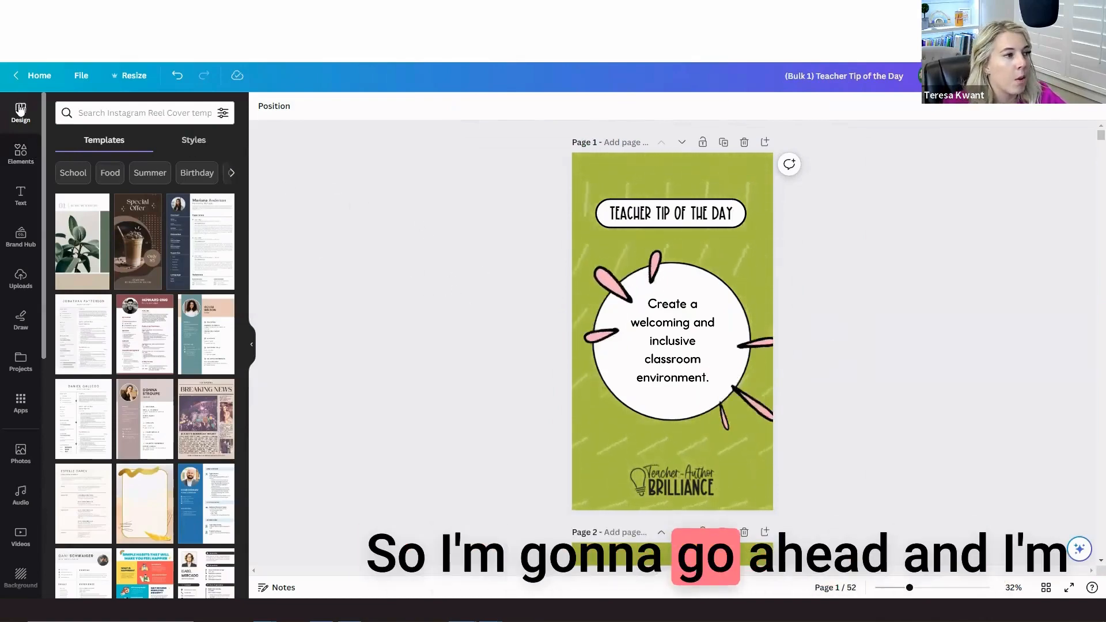
- Recolor page 1 with the Teacher-Author Brilliance color palette, shuffling through its color combinations
left_click(190, 142)
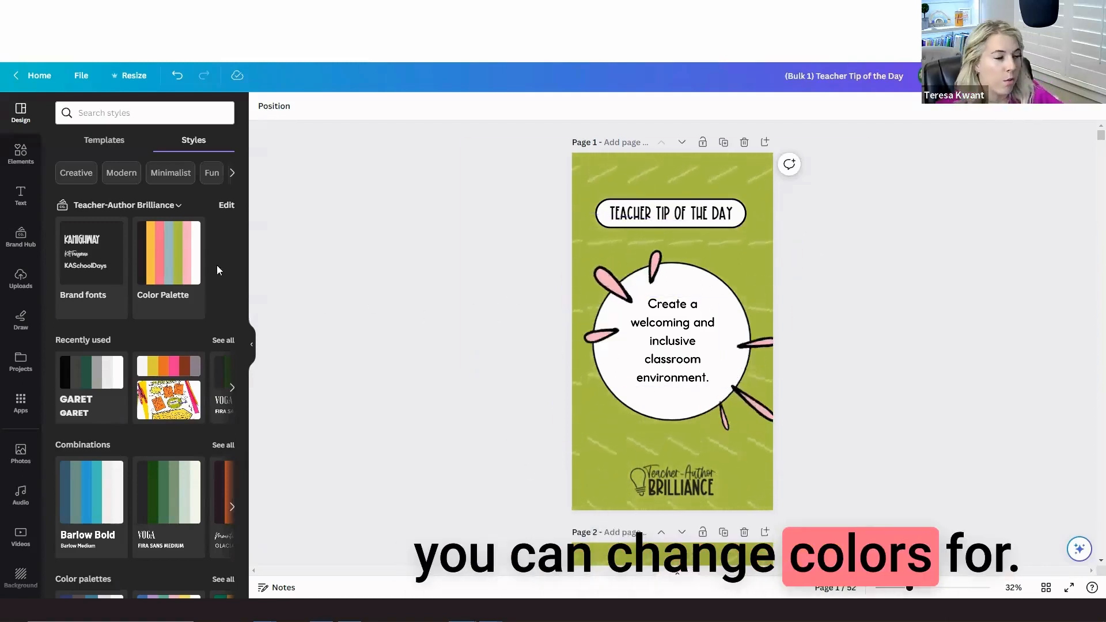
left_click(173, 257)
left_click(176, 257)
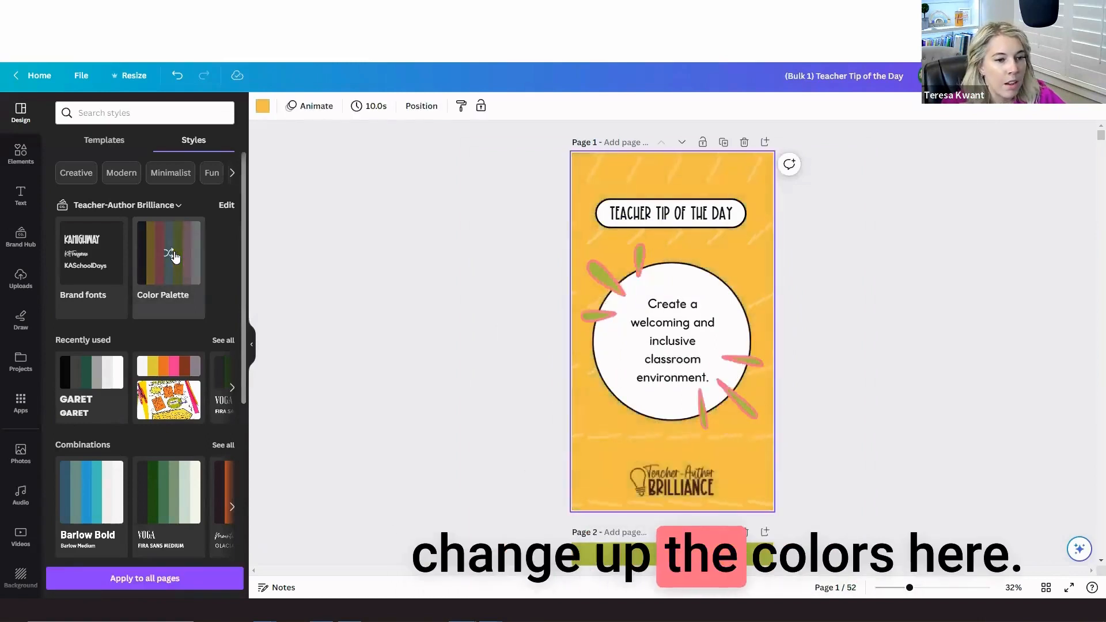
left_click(175, 257)
left_click(175, 257)
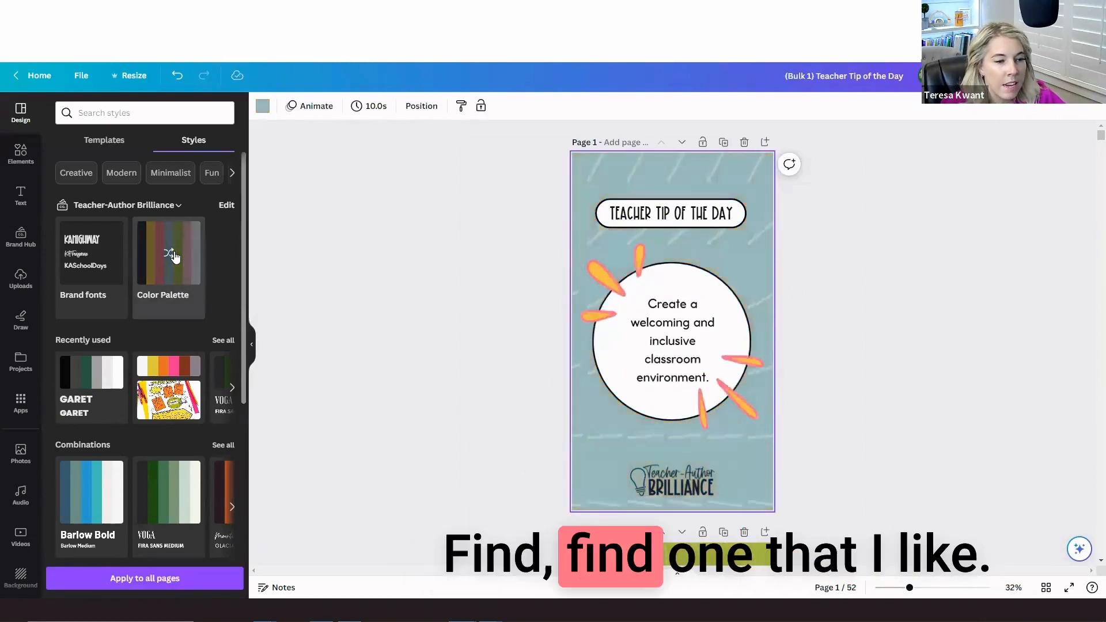
left_click(175, 257)
left_click(175, 257)
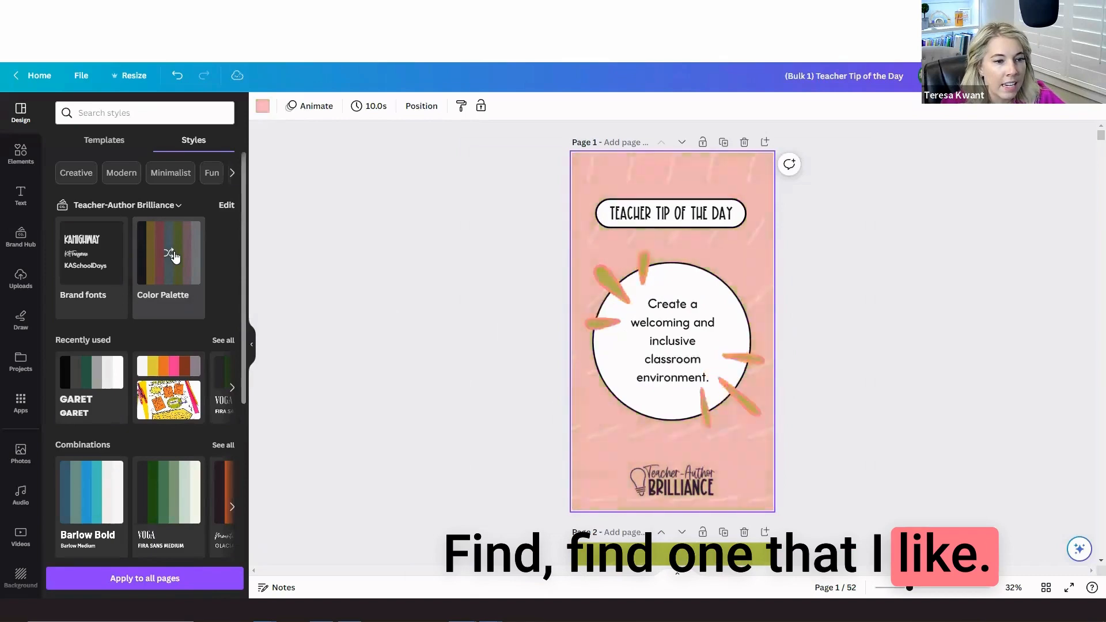
left_click(175, 257)
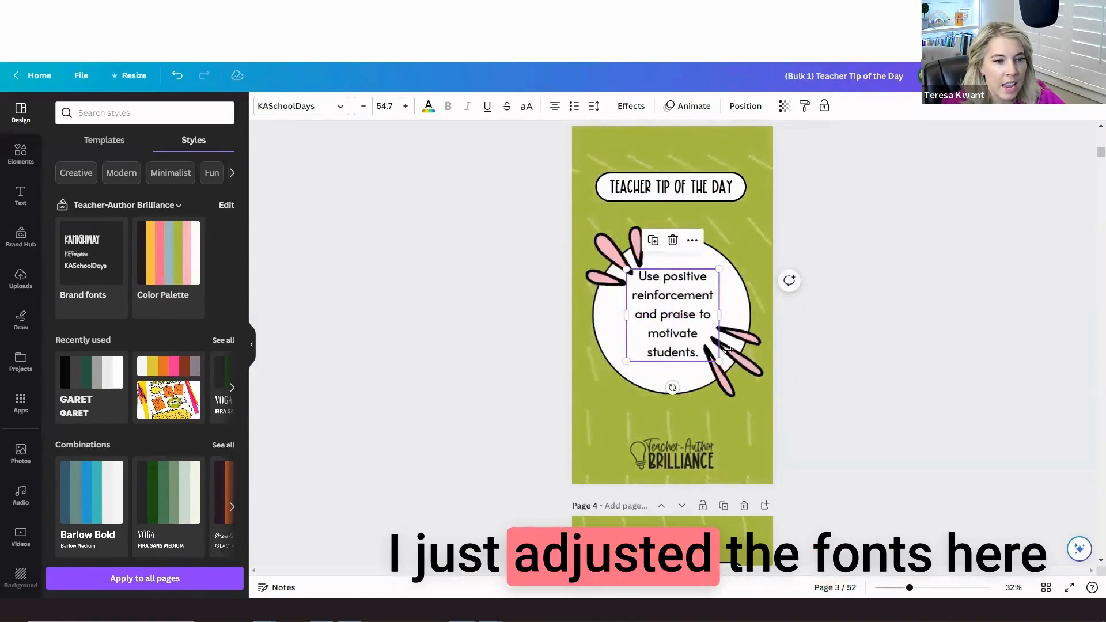
- Apply the Teacher-Author Brilliance color palette to page 3 and shuffle it to a blue background with orange bursts
left_click(464, 260)
left_click(167, 263)
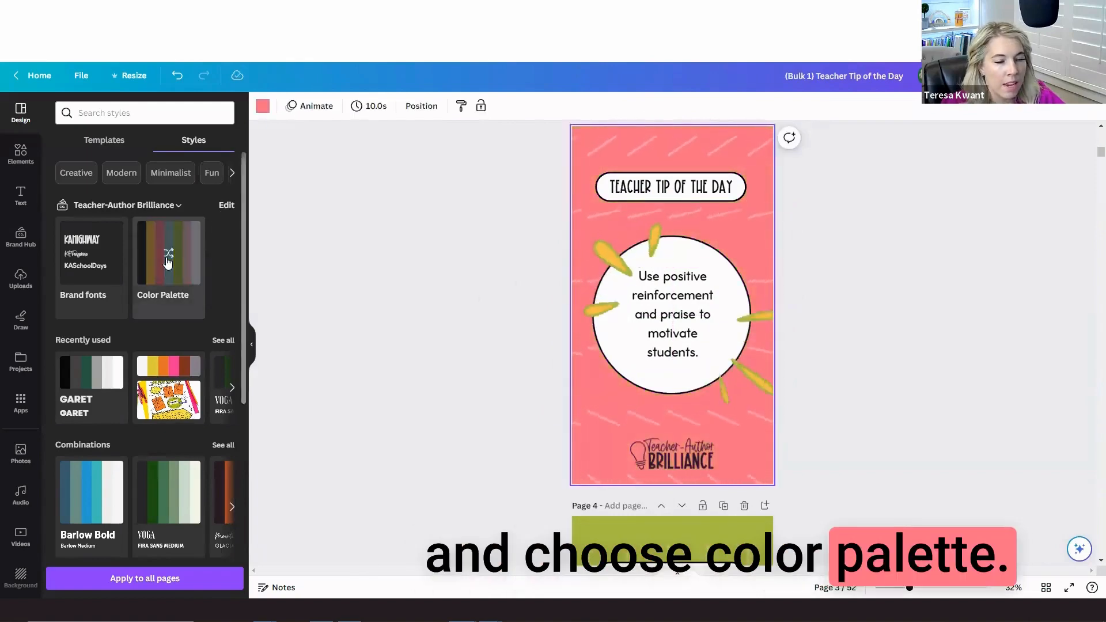
scroll(502, 393, "up", 4)
scroll(502, 392, "down", 4)
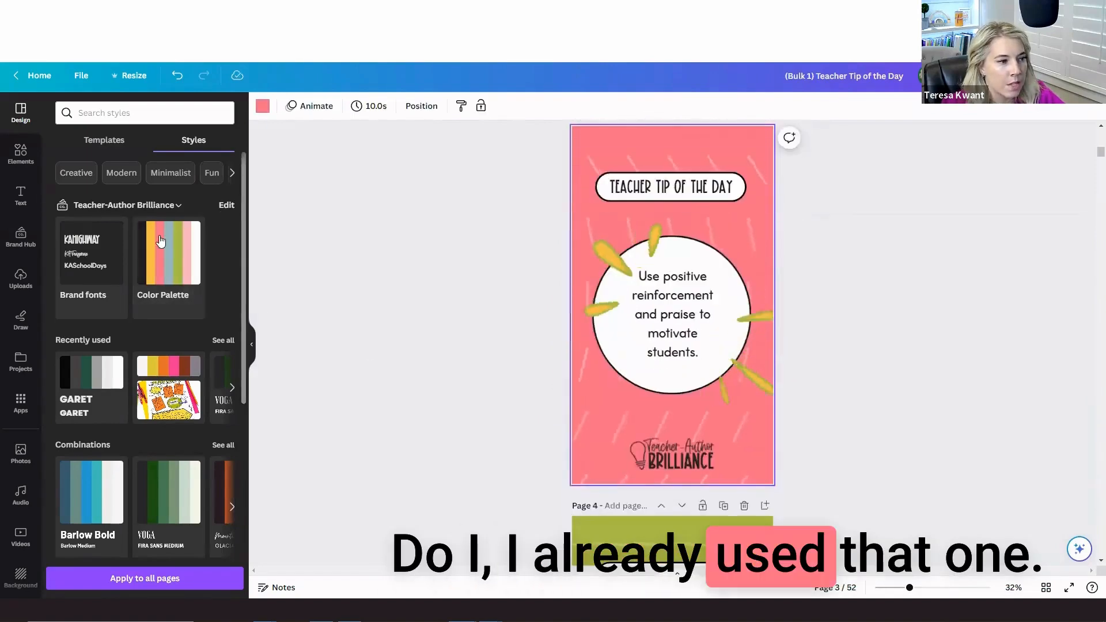
left_click(167, 253)
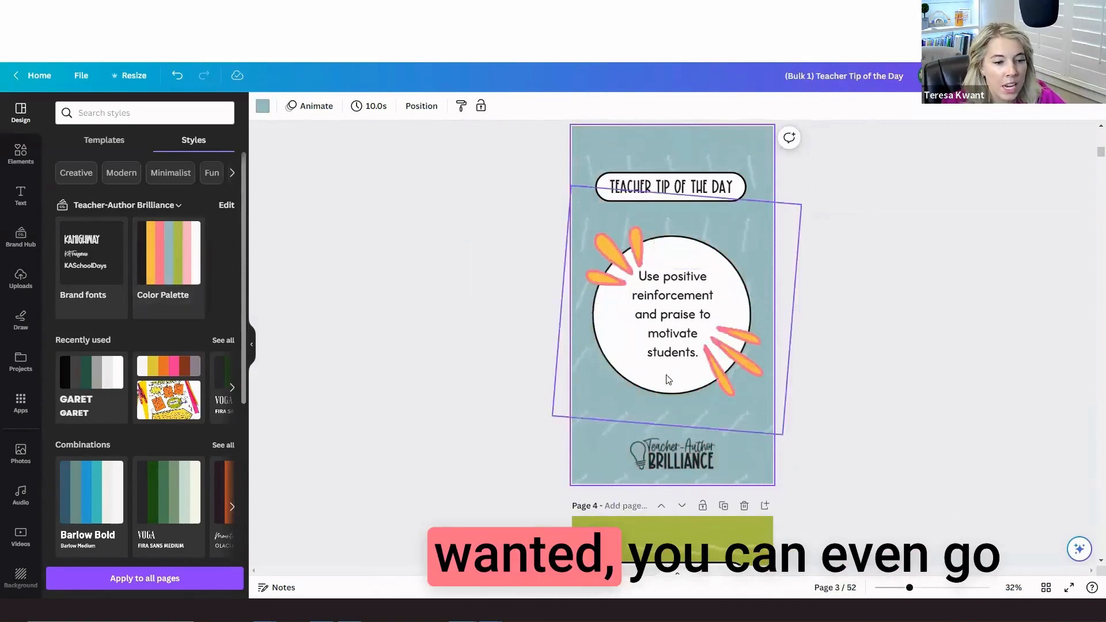
- Shrink the tip text on page 4 to size 55.6 and center it in the white circle
scroll(668, 369, "down", 5)
left_click(659, 397)
left_click_drag(659, 397, 664, 403)
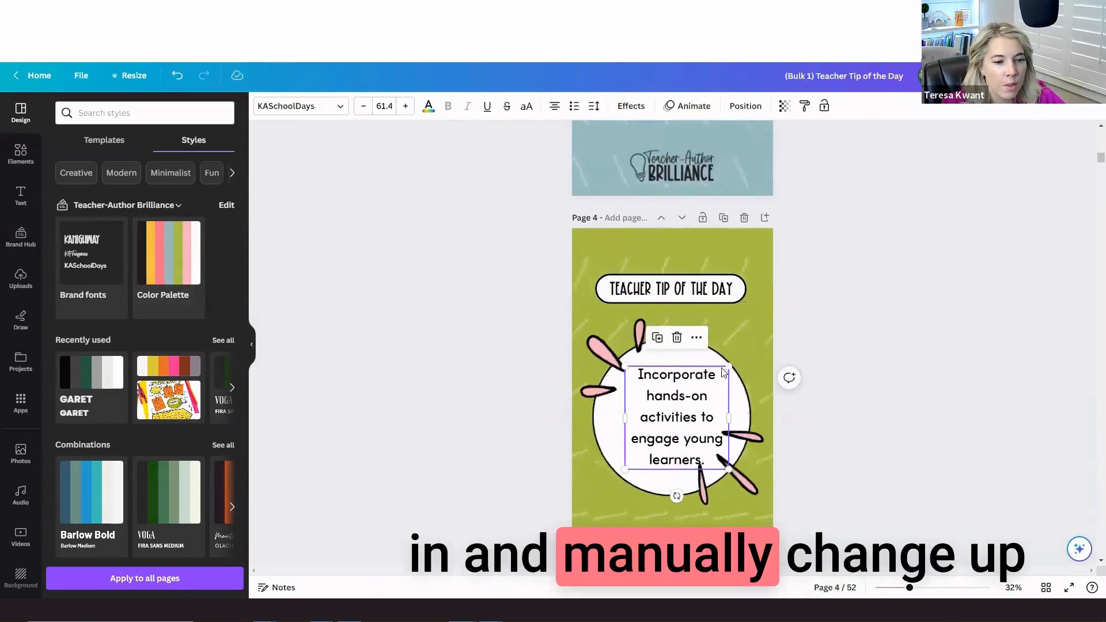
left_click_drag(728, 365, 690, 393)
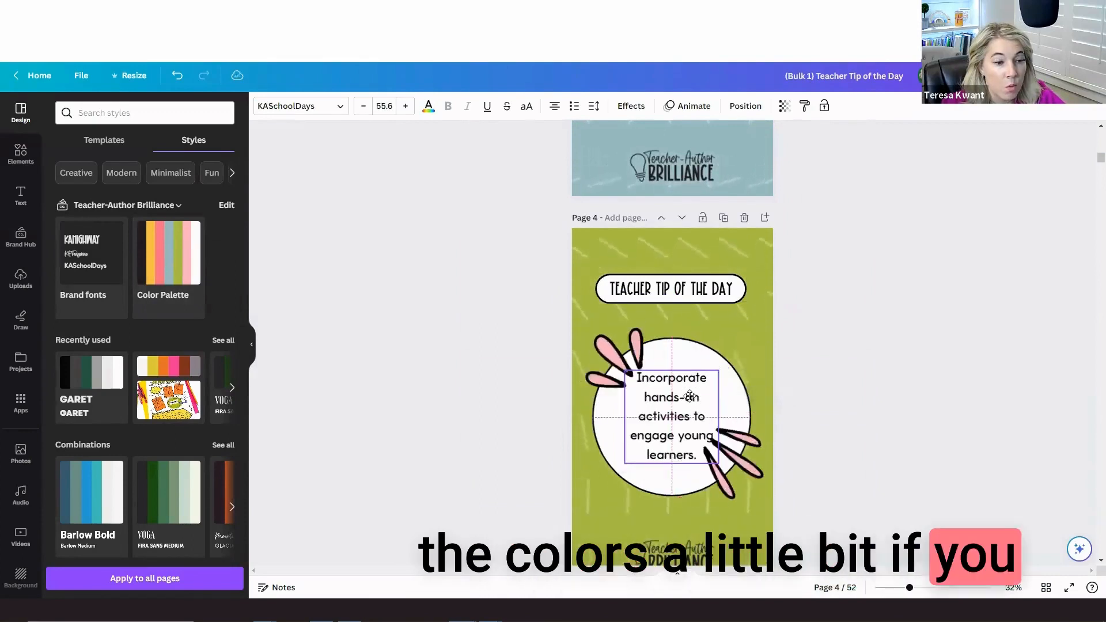
- Recolor page 4's animated dash pattern to the brand yellow and its background to the brand black #231f20
left_click(582, 244)
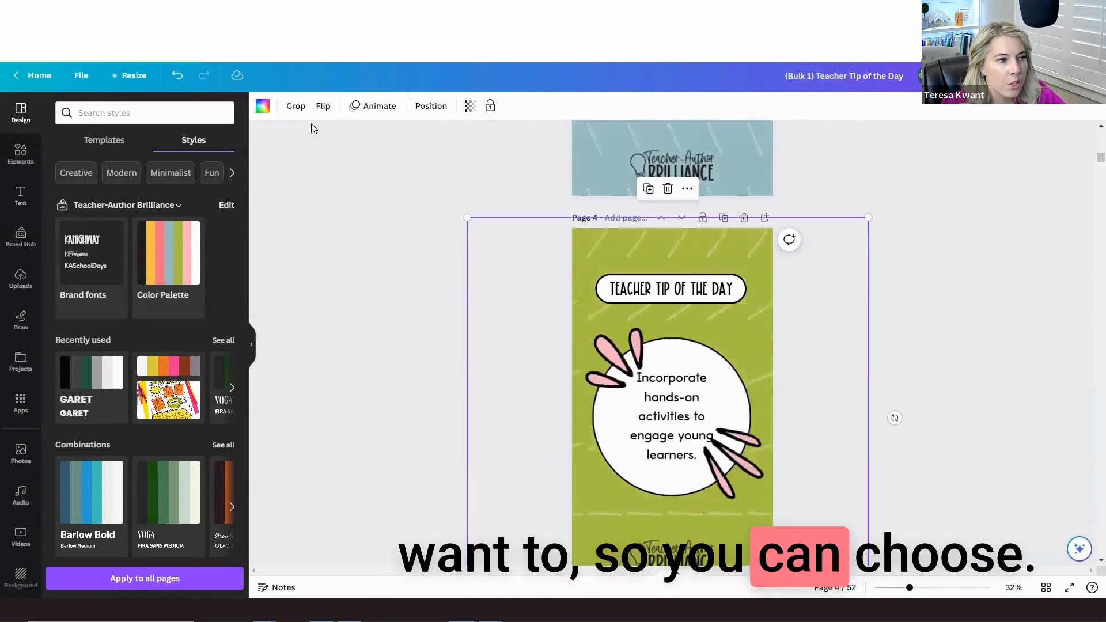
left_click(263, 107)
left_click(160, 295)
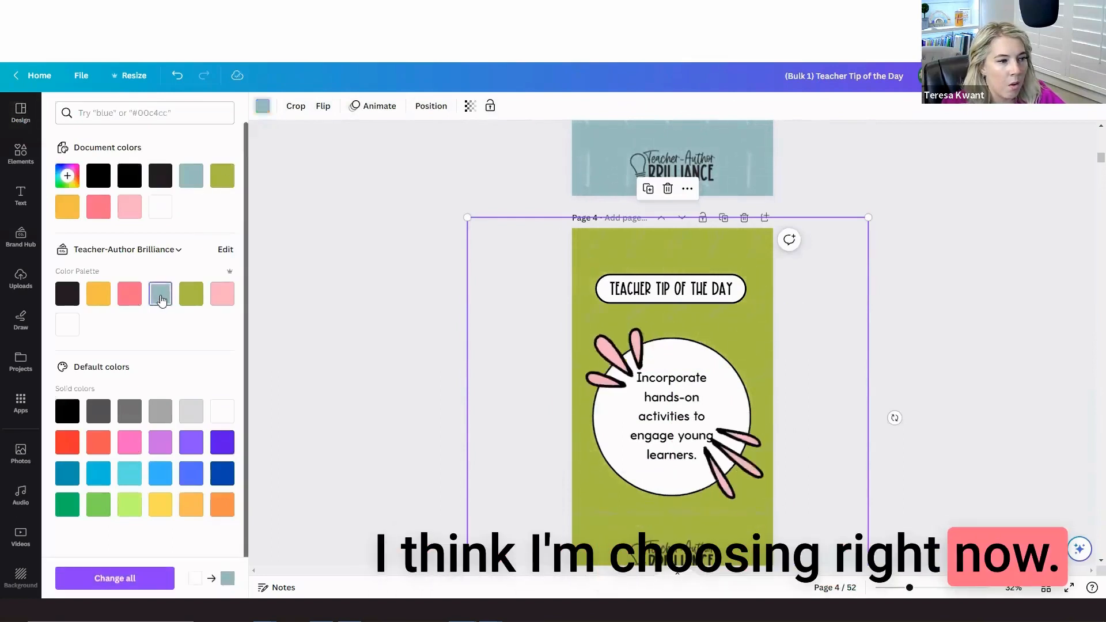
left_click(99, 295)
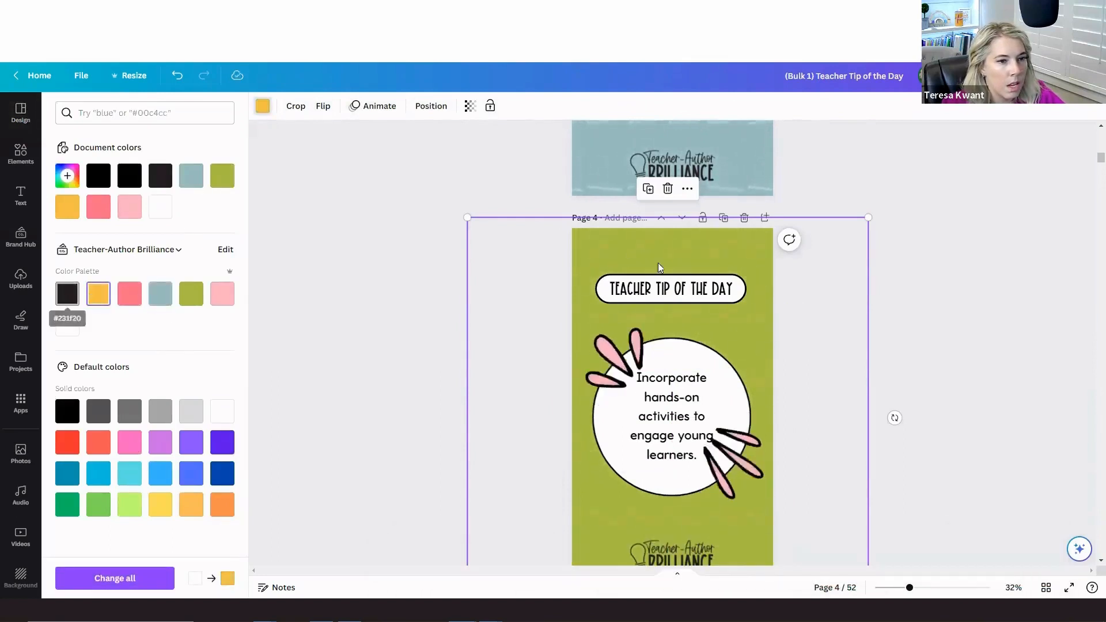
scroll(703, 294, "down", 1)
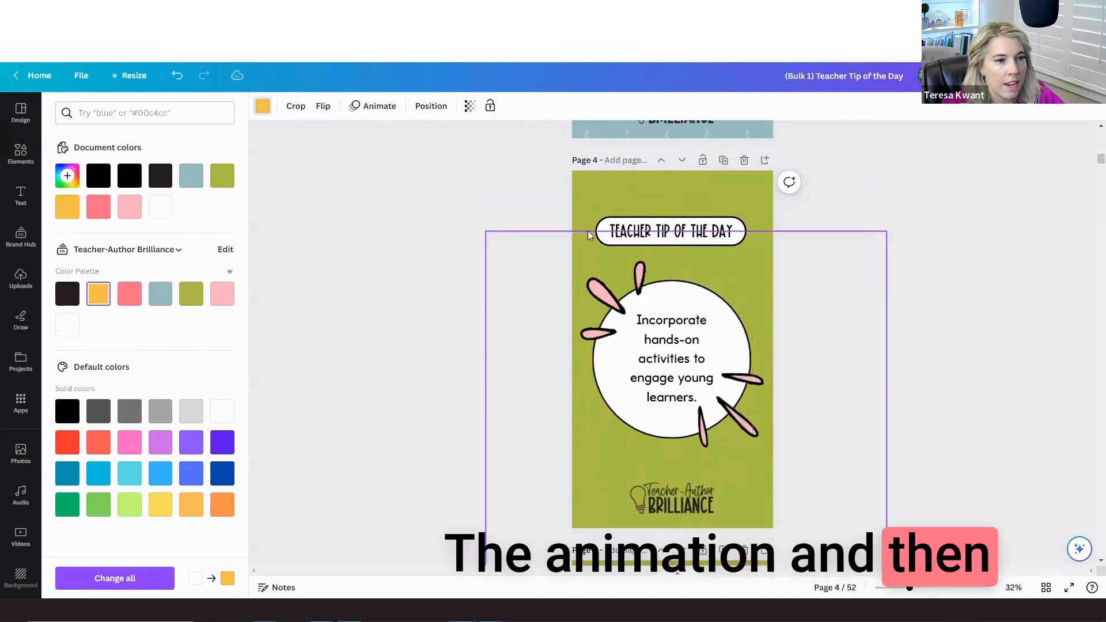
left_click(587, 189)
left_click(68, 295)
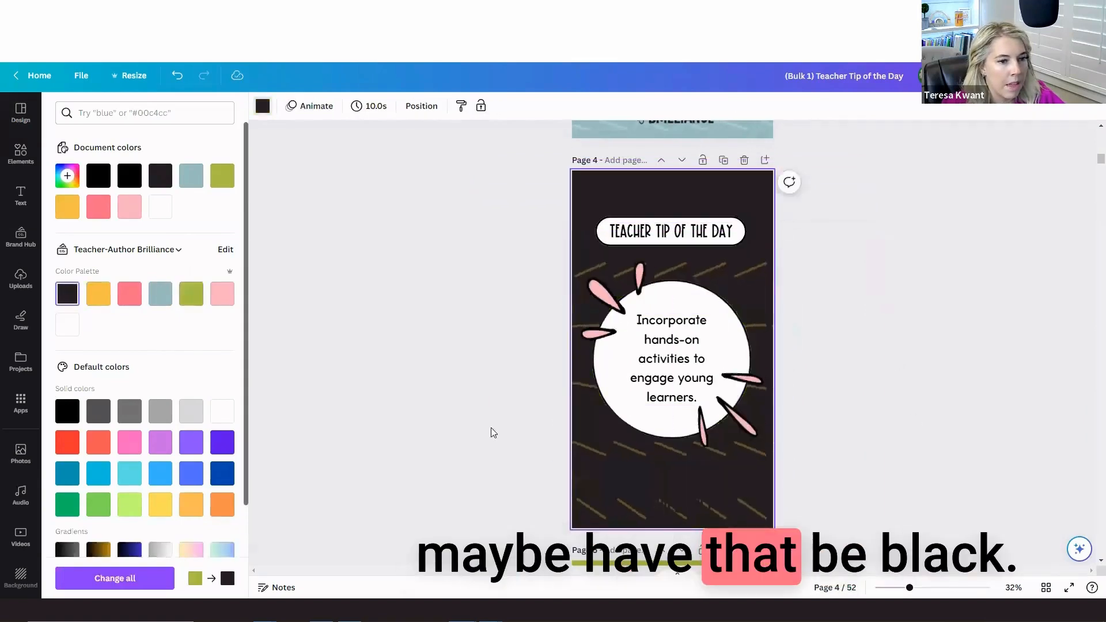
- Recolor the Teacher-Author Brilliance logo on page 4 to the brand yellow
left_click(652, 494)
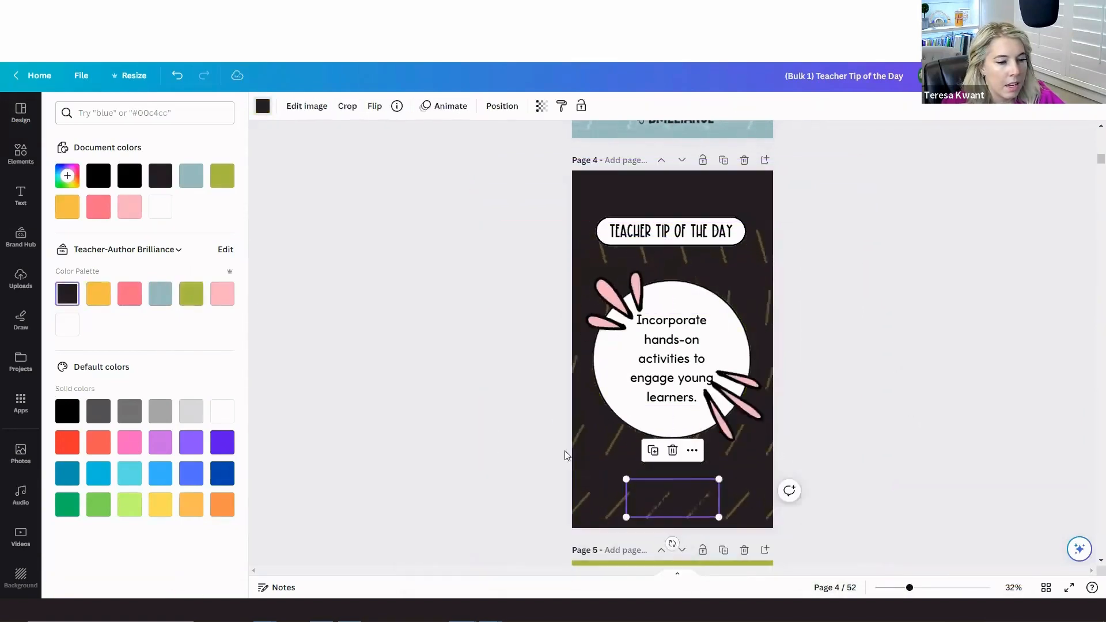
left_click(99, 294)
left_click(590, 491)
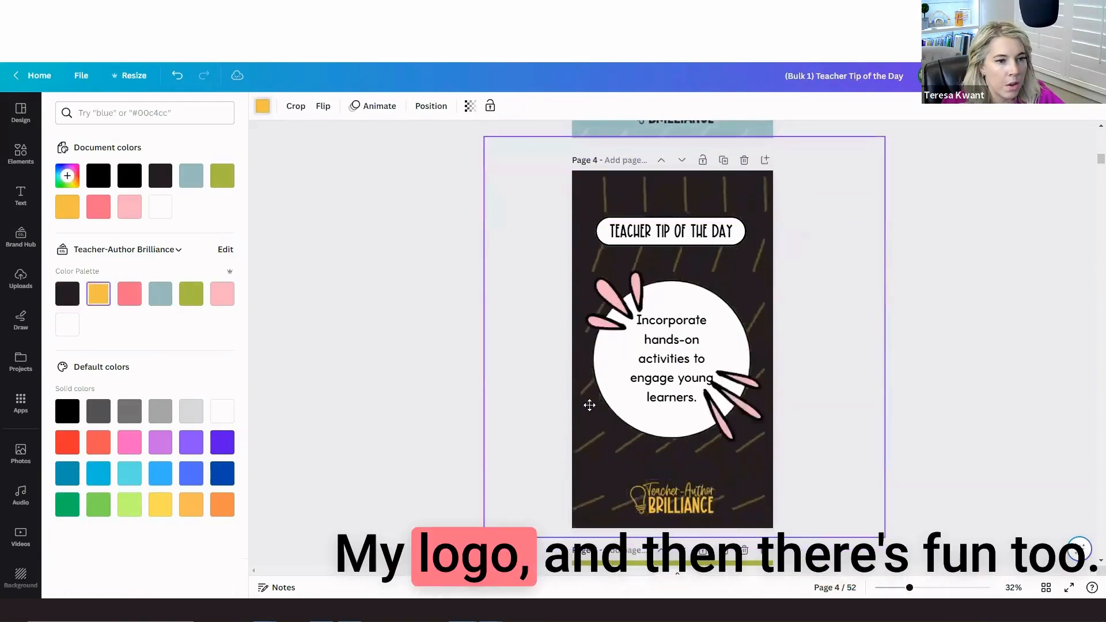
left_click(425, 412)
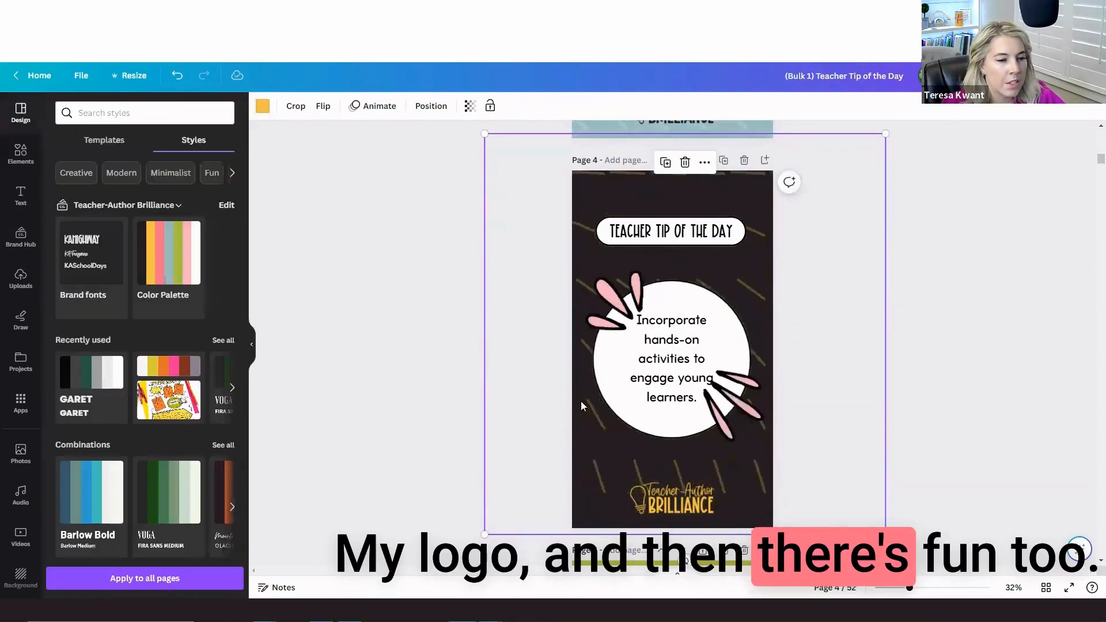
- Change the black outline of the pink burst graphic on page 4 to blue, settling on the brand yellow
left_click(604, 312)
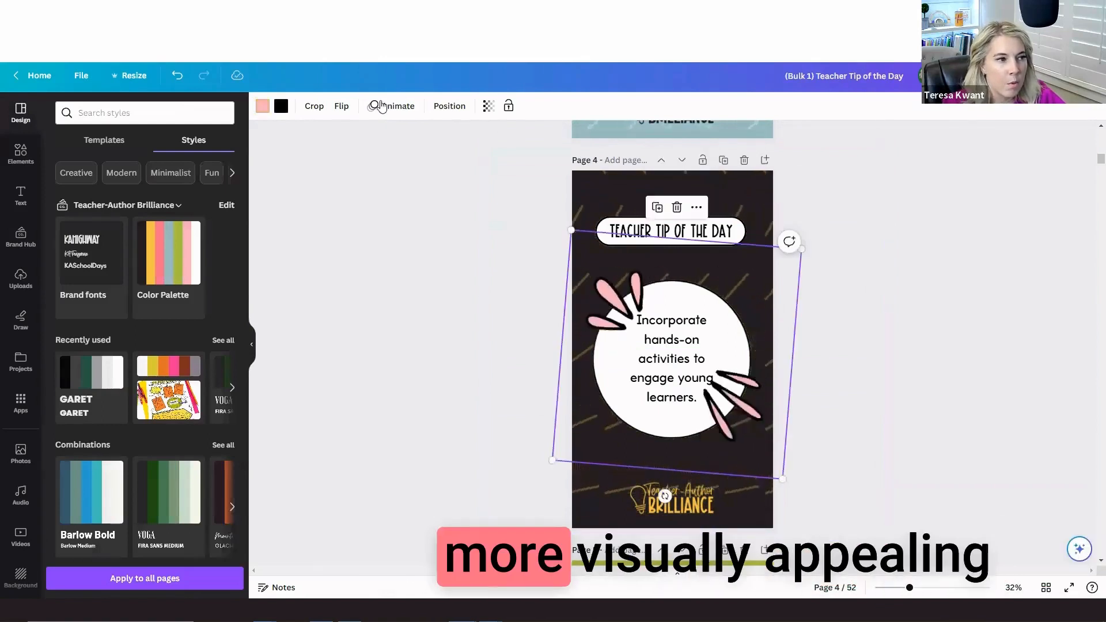
left_click(281, 107)
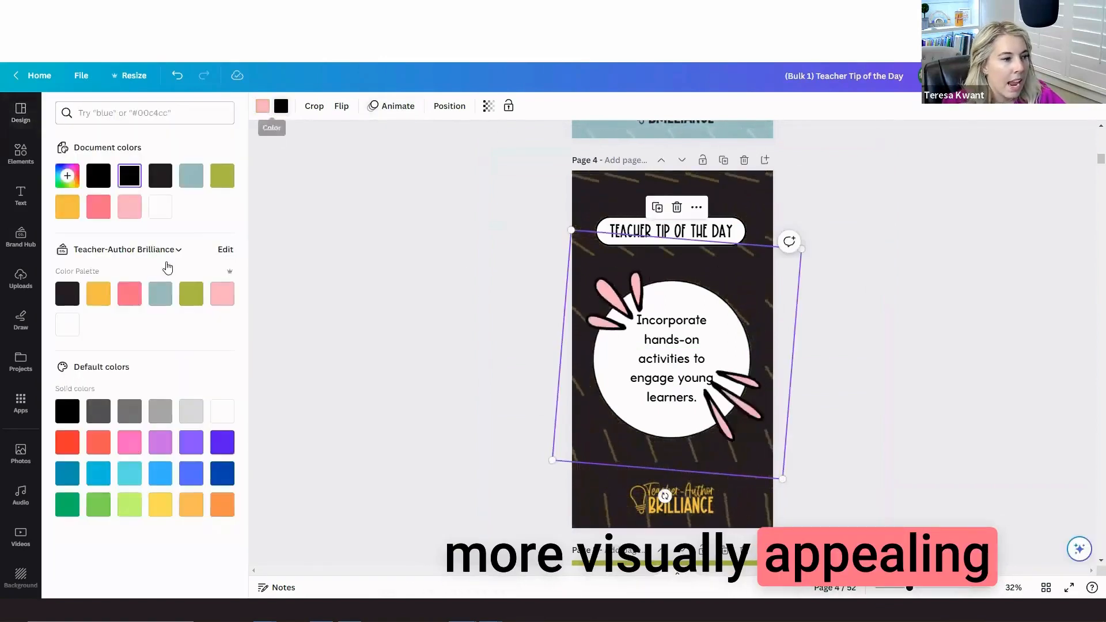
left_click(161, 301)
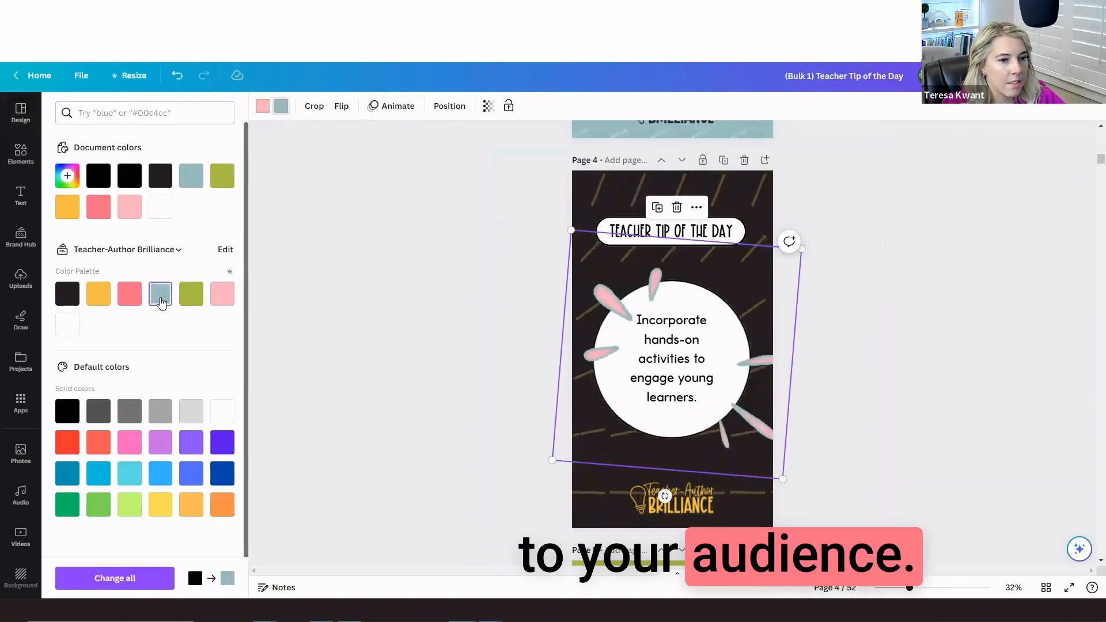
left_click(98, 299)
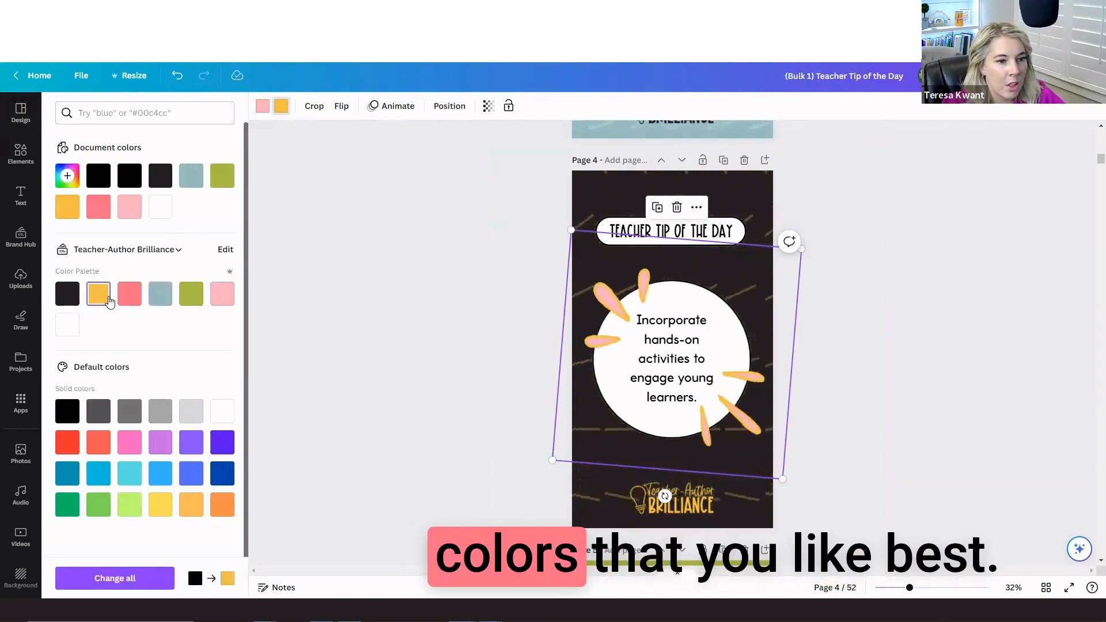
left_click(801, 330)
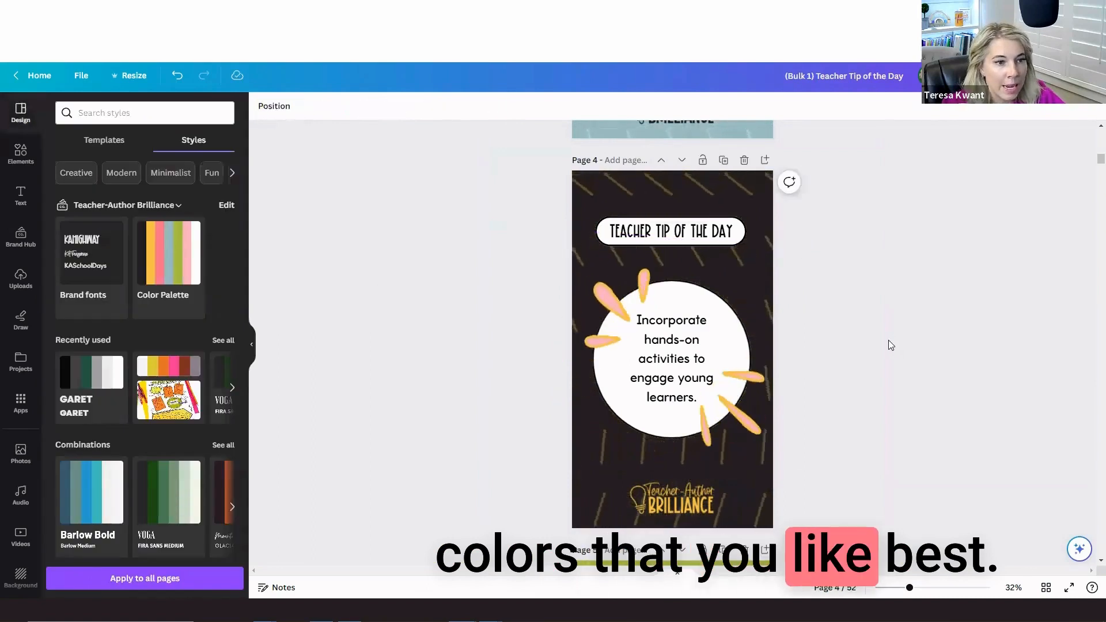
- Set the border of the "Teacher Tip of the Day" title shape on page 4 to the brand yellow
left_click(725, 225)
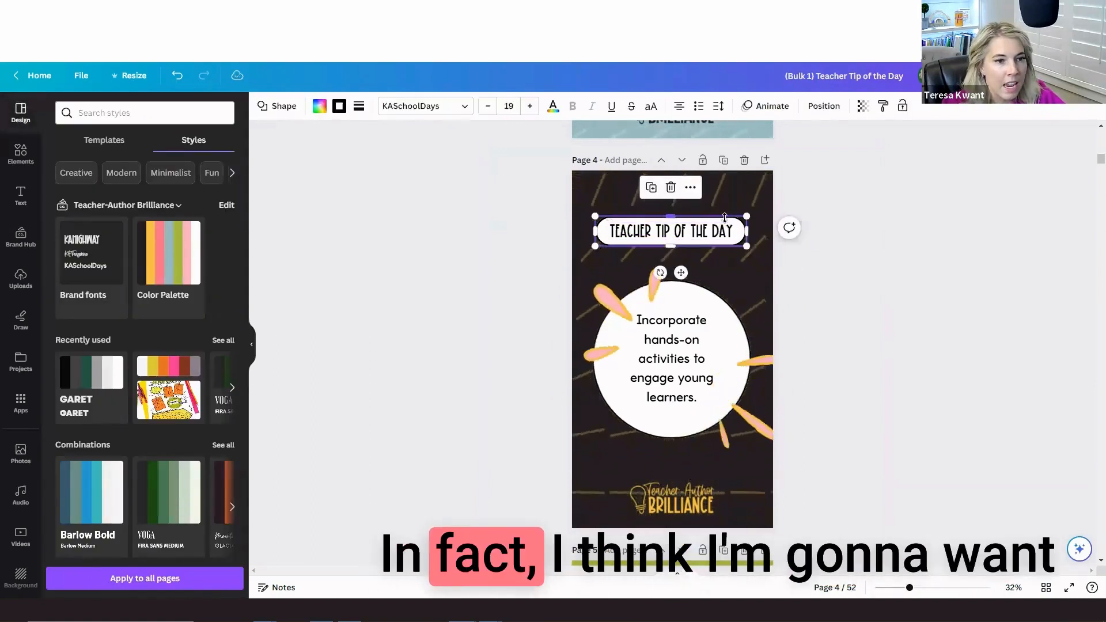
left_click(339, 105)
left_click(99, 293)
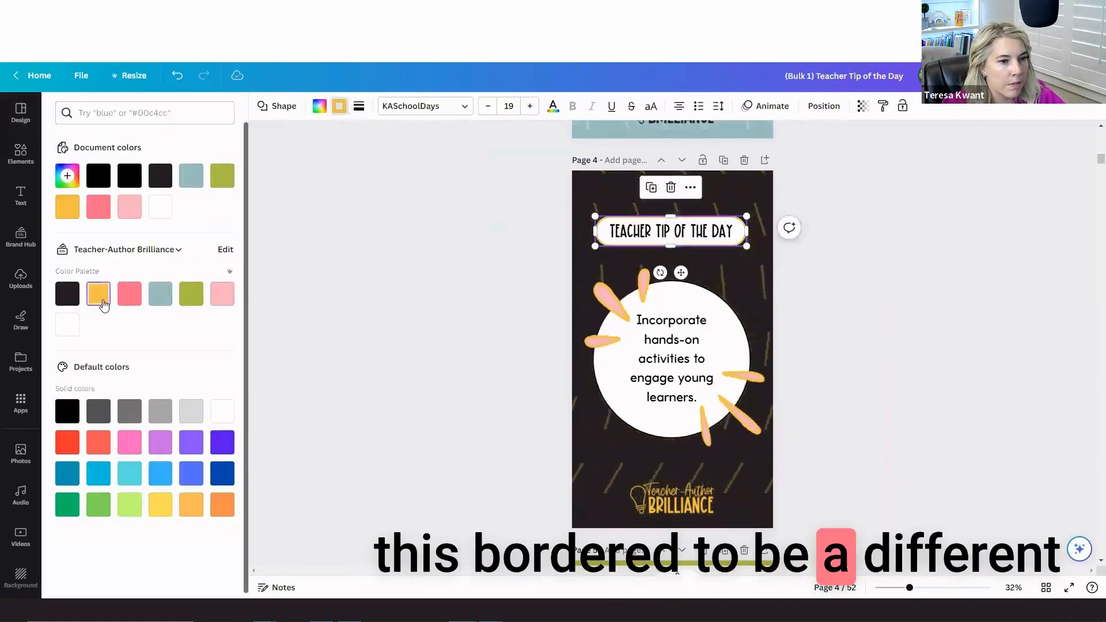
left_click(444, 343)
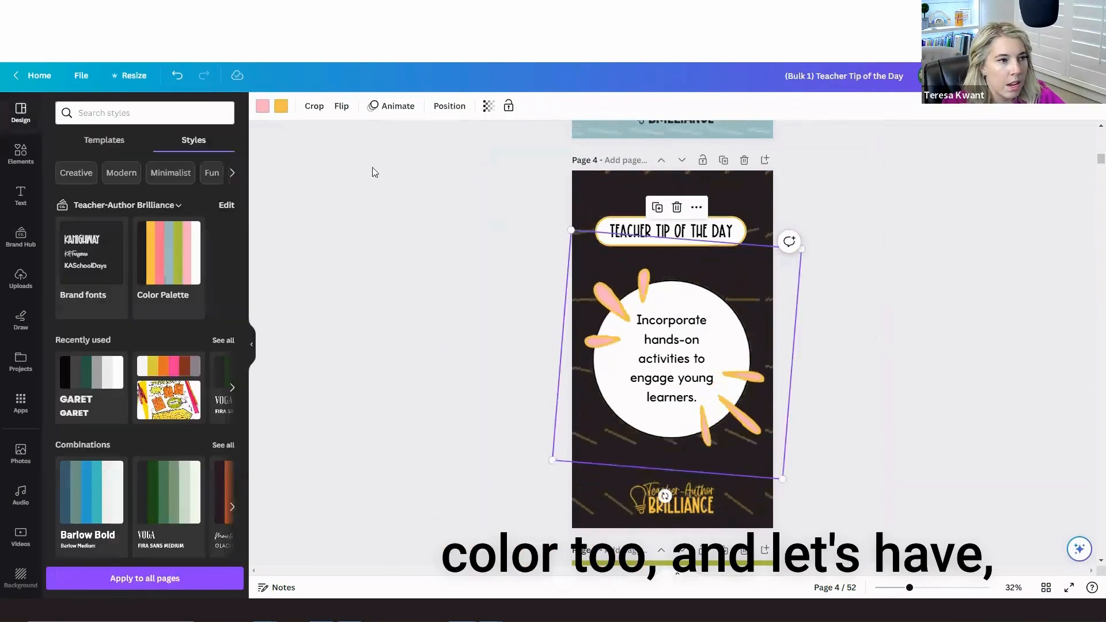
- Undo the last change and move the burst graphic on page 4 up and away from the circle
left_click(688, 374)
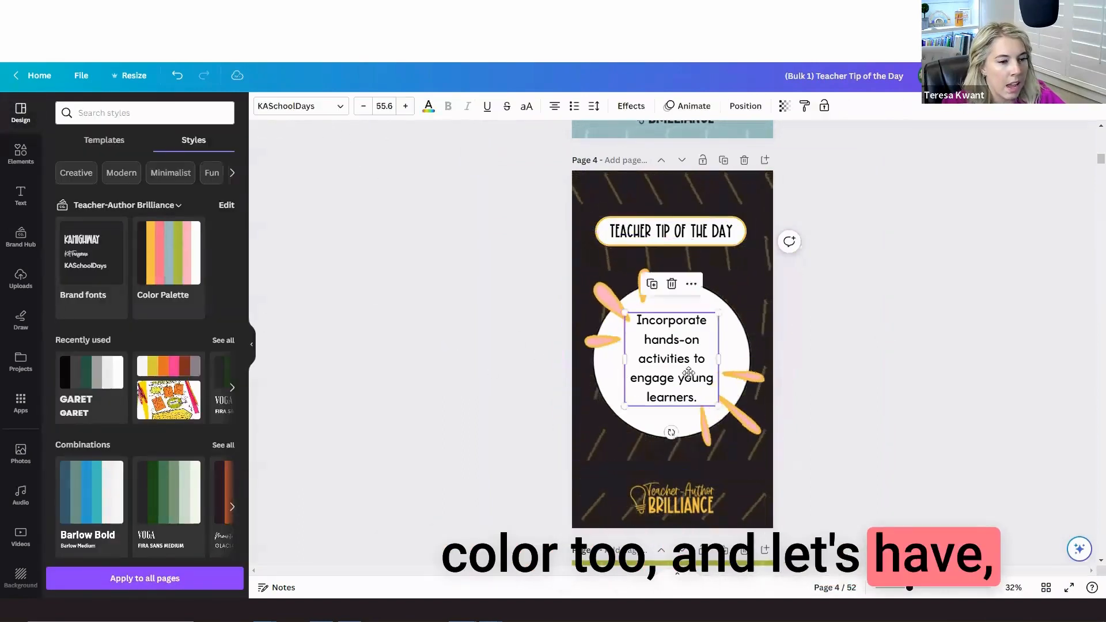
left_click(172, 79)
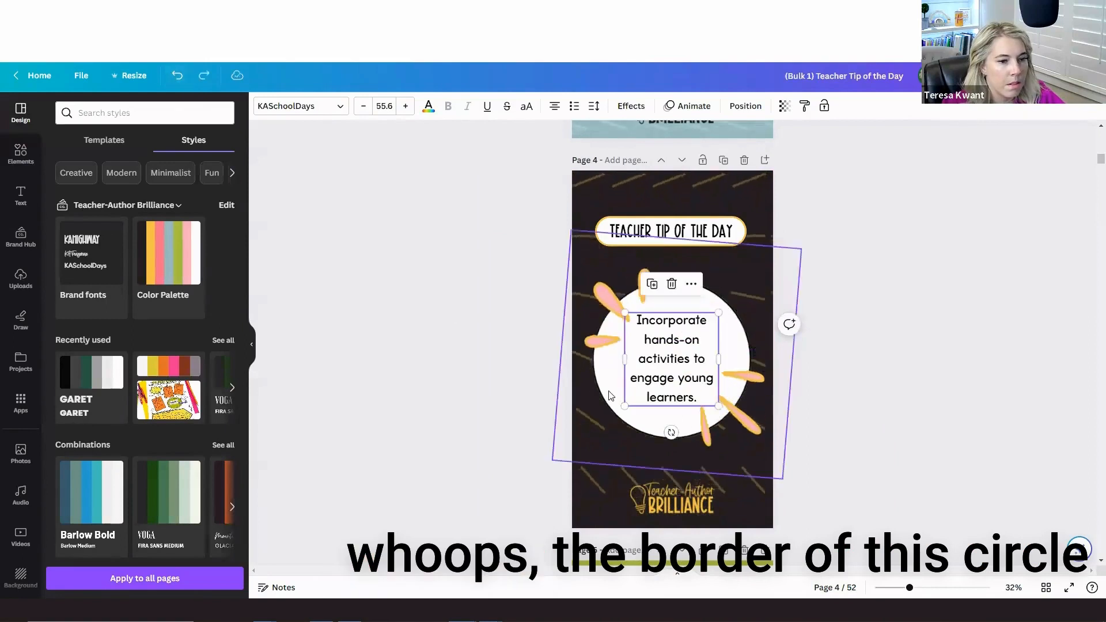
left_click_drag(618, 353, 660, 288)
- Set the circle's border on page 4 to the brand light pink and move the burst graphic back around the circle
left_click(641, 429)
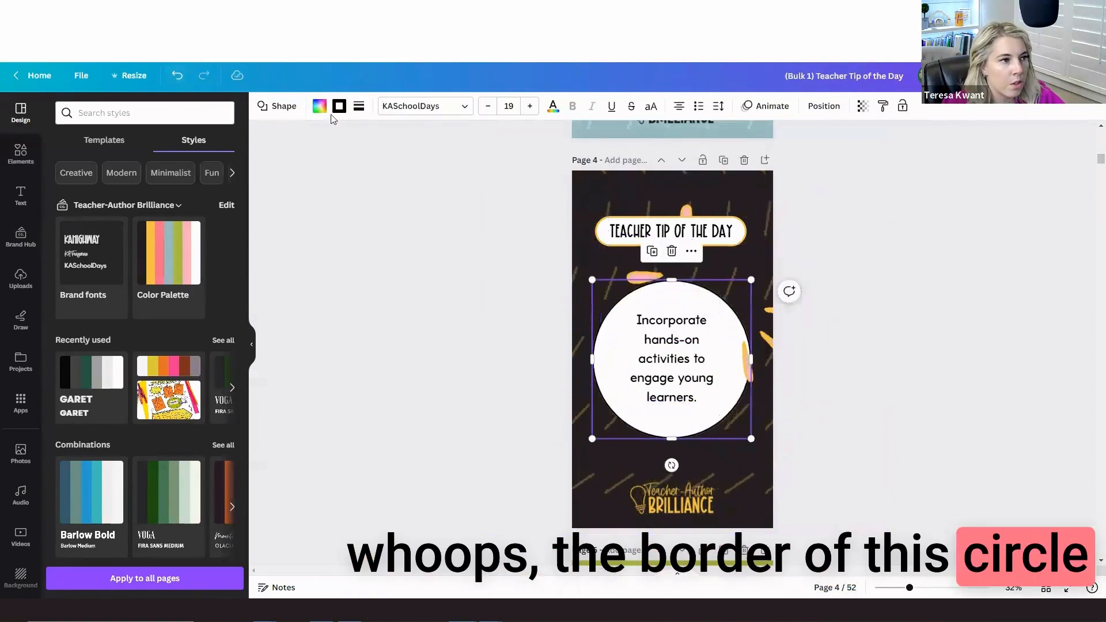
left_click(339, 106)
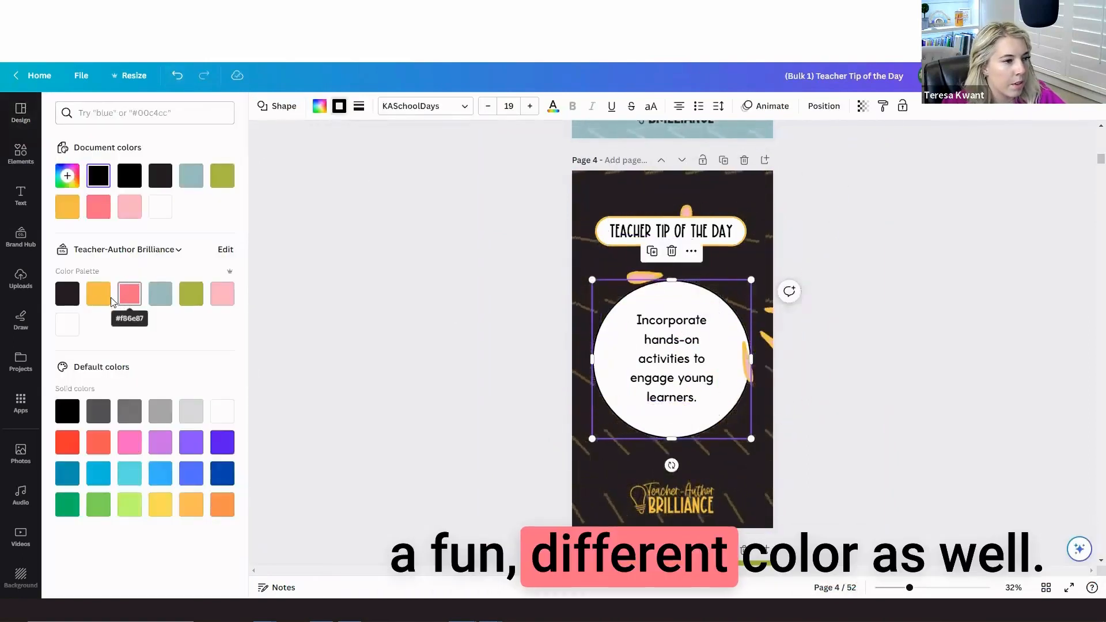
left_click(222, 293)
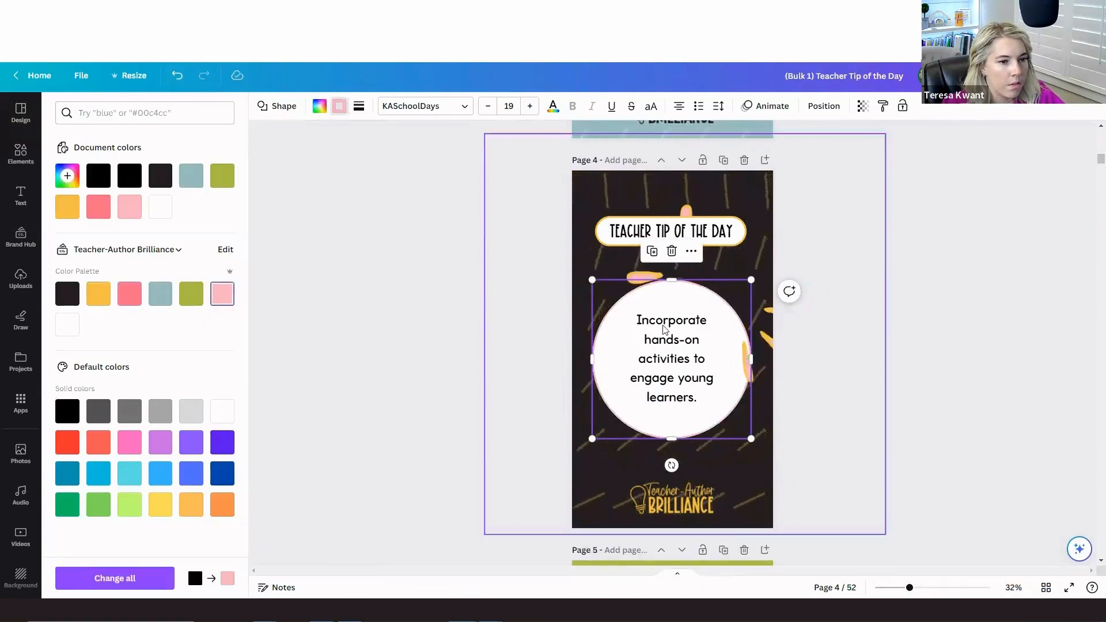
left_click(622, 296)
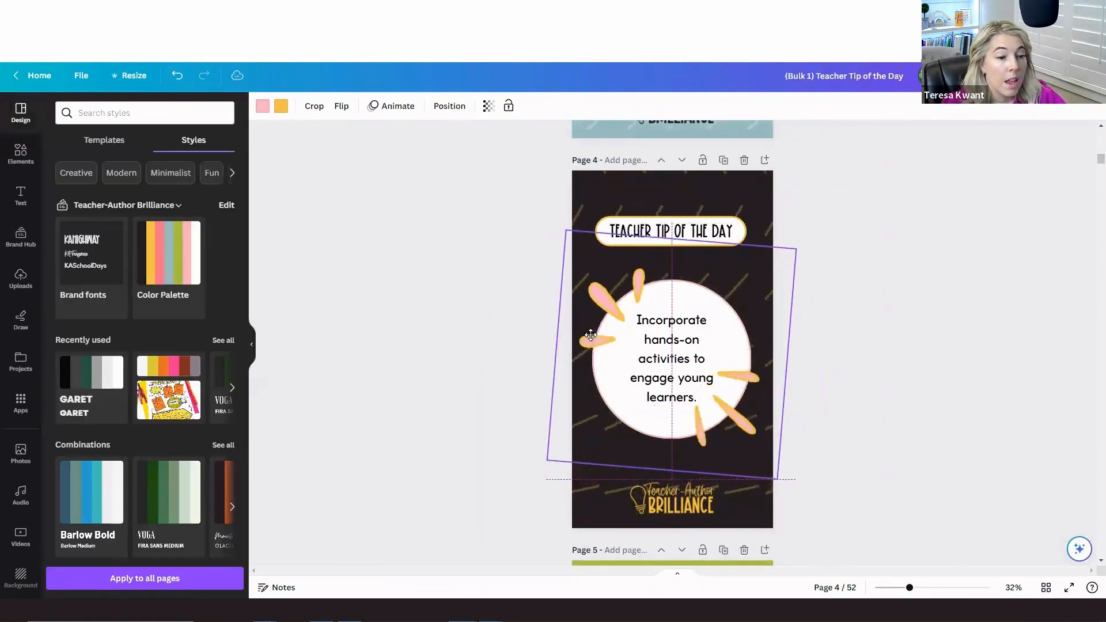
left_click(466, 339)
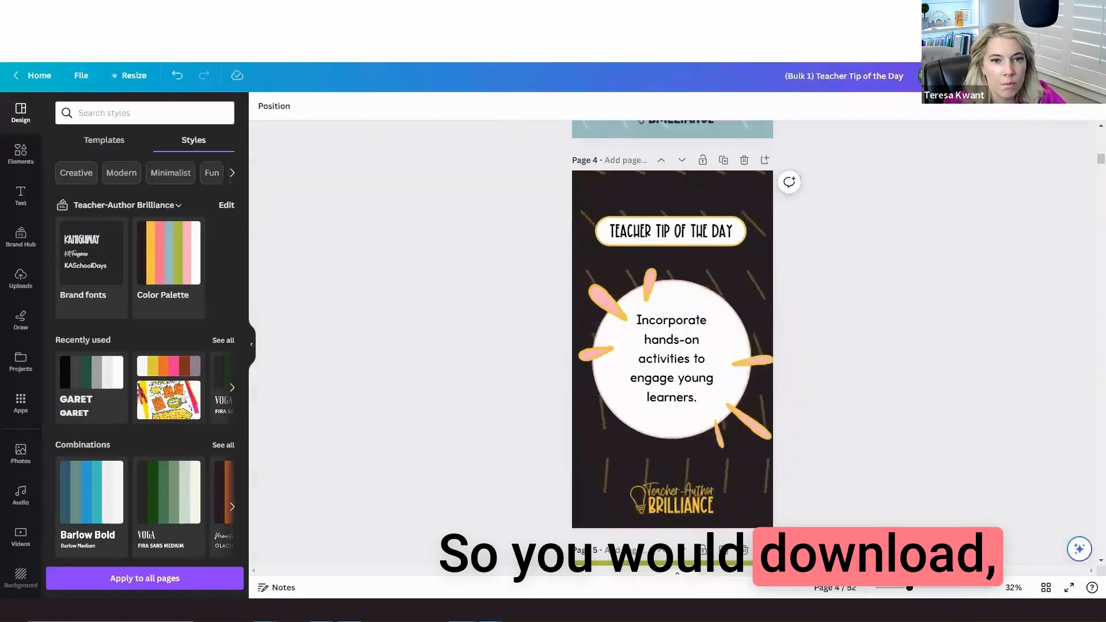
- Download only page 1 of the design as an MP4 video at 1080p (HD) quality
left_click(1068, 76)
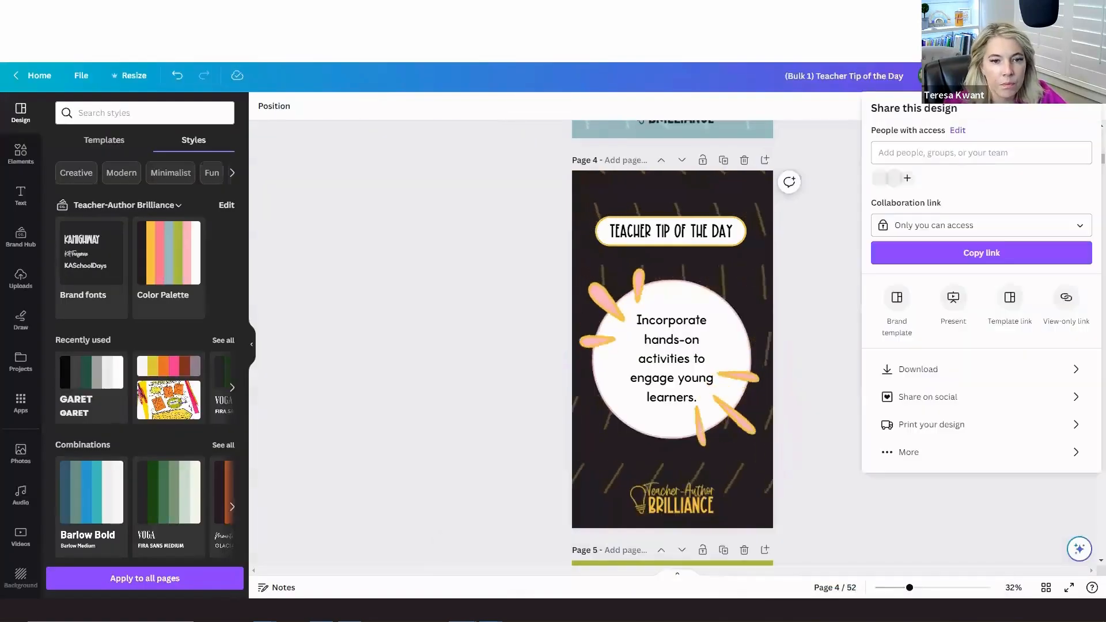
left_click(900, 368)
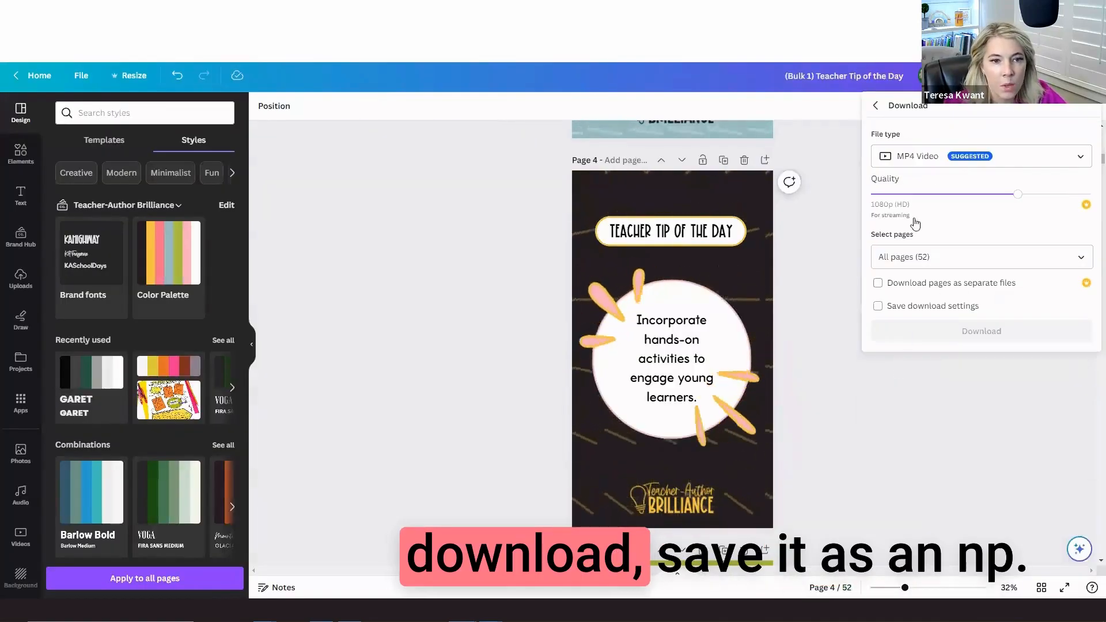
left_click(1082, 258)
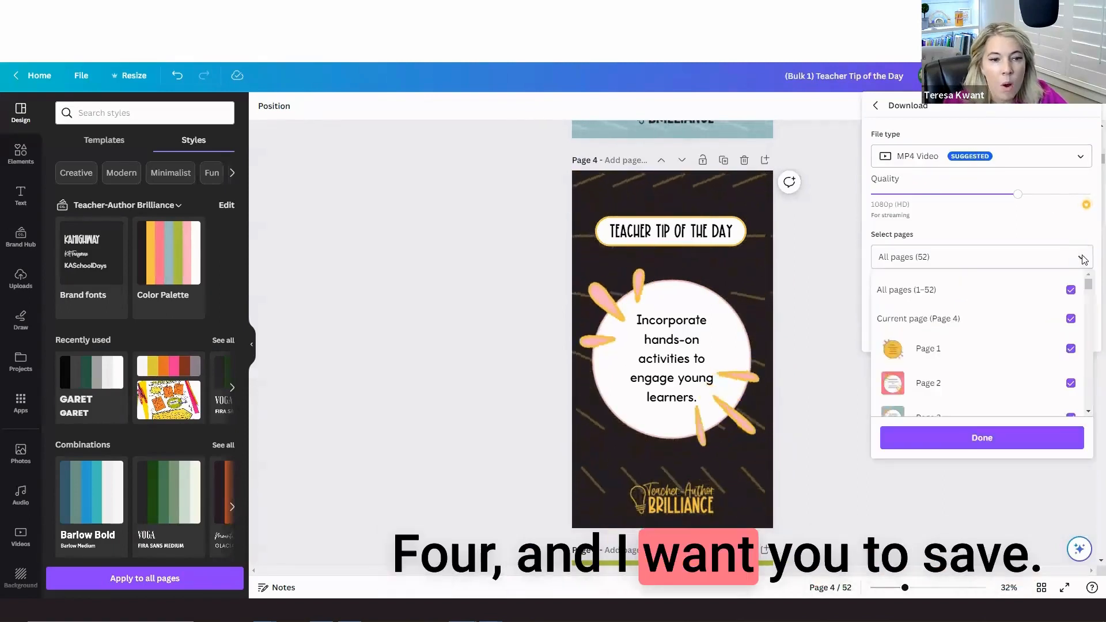
left_click(1069, 290)
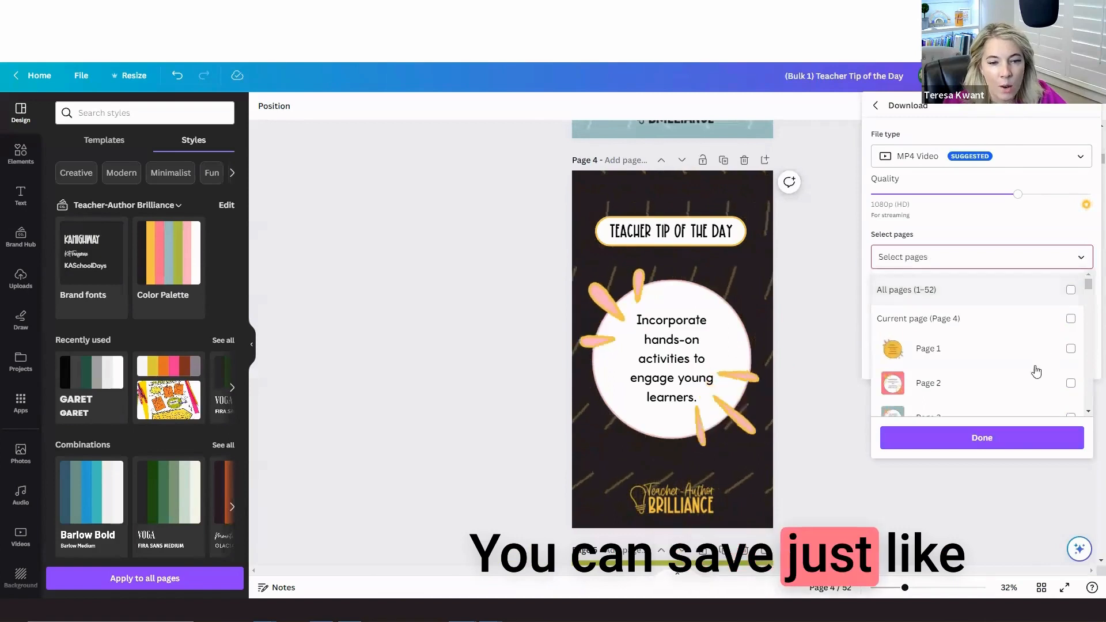
left_click(995, 355)
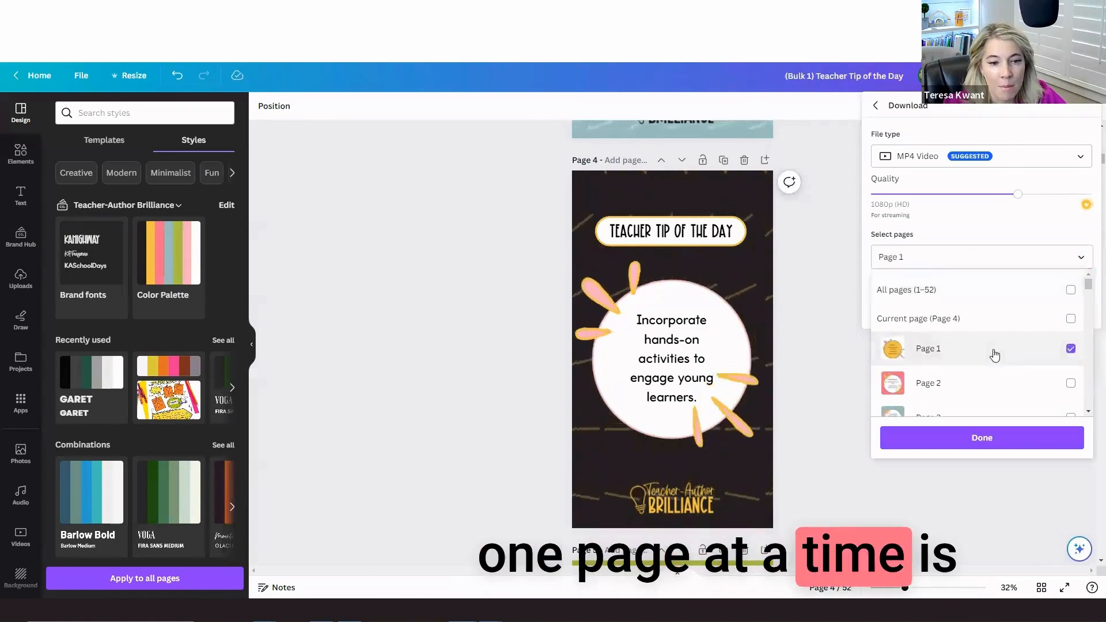
left_click(942, 438)
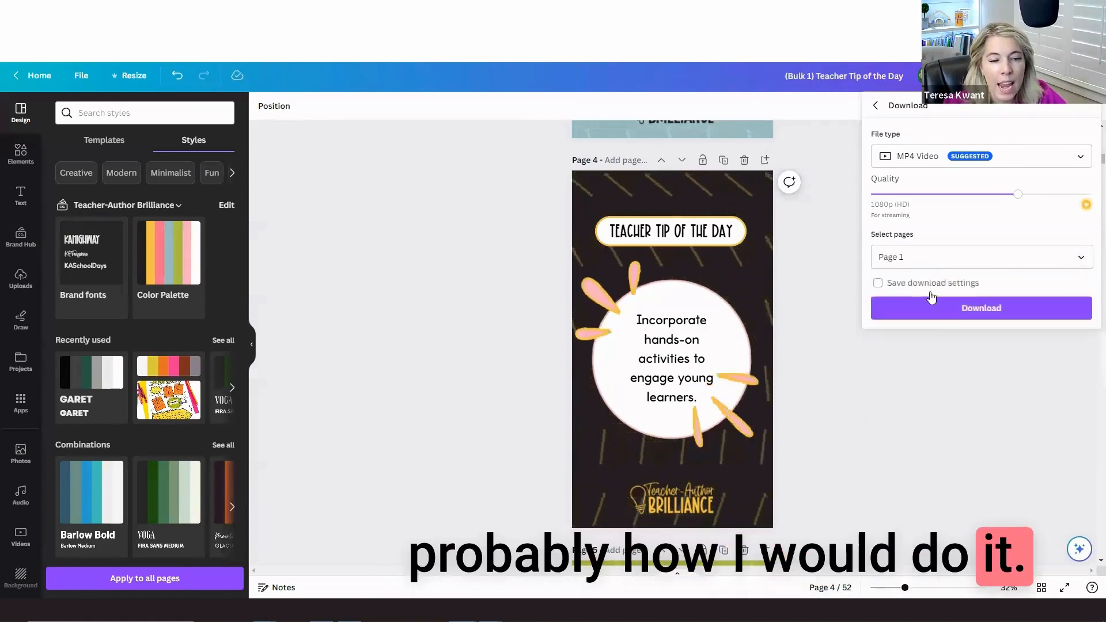
left_click(966, 308)
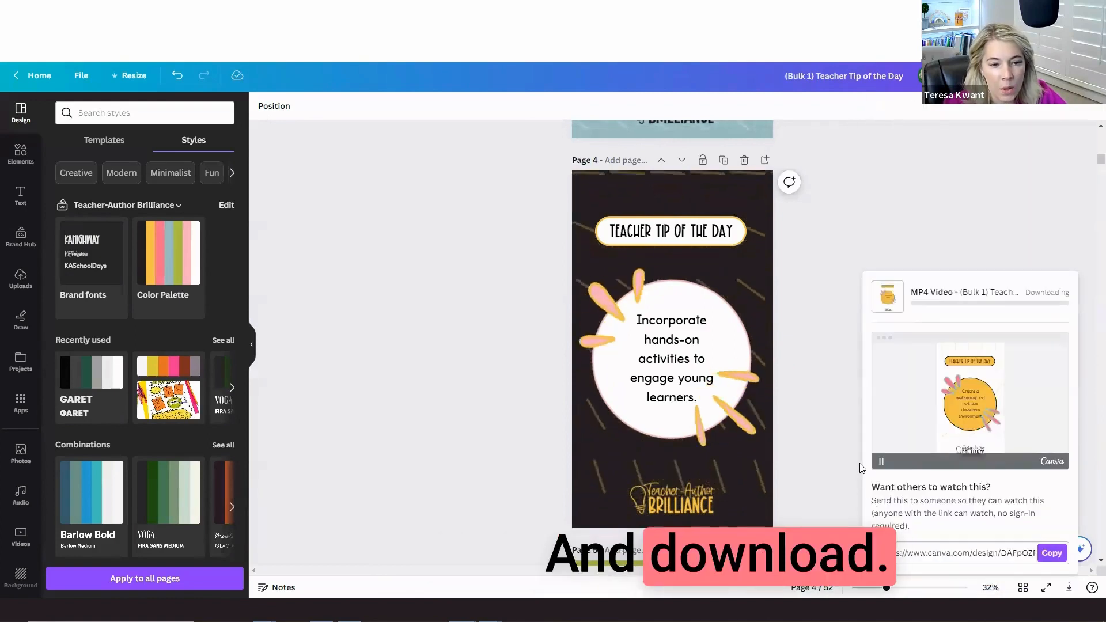